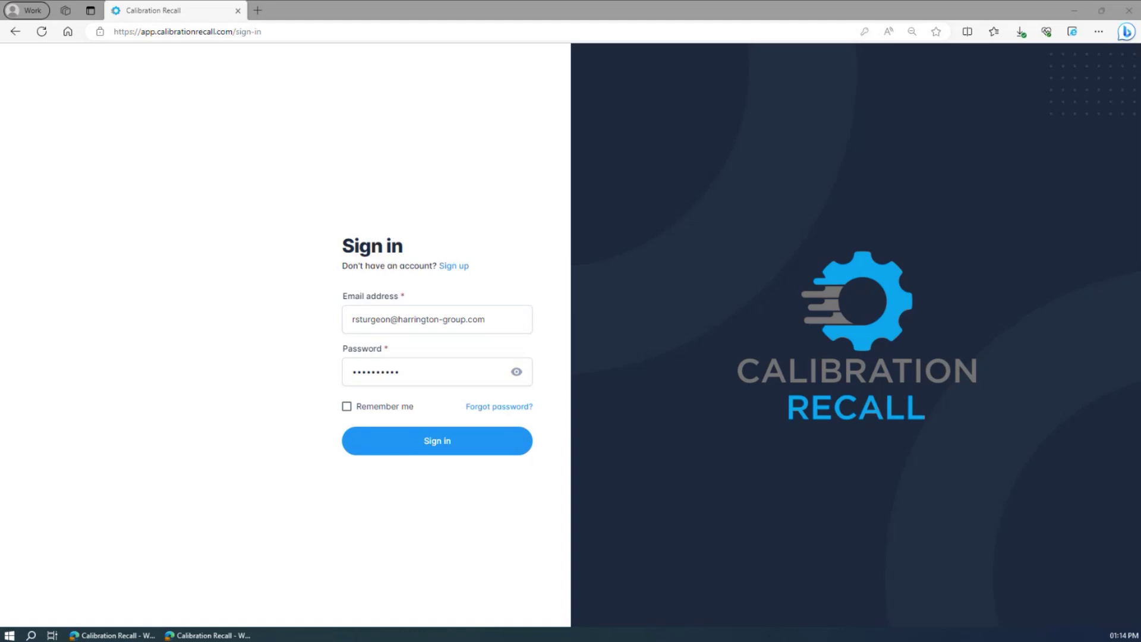
Step: Sign in and start a new gage filter named "Overdue Orlando," followed by the custodian's first name
{"action": "left_click", "coordinate": [469, 445]}
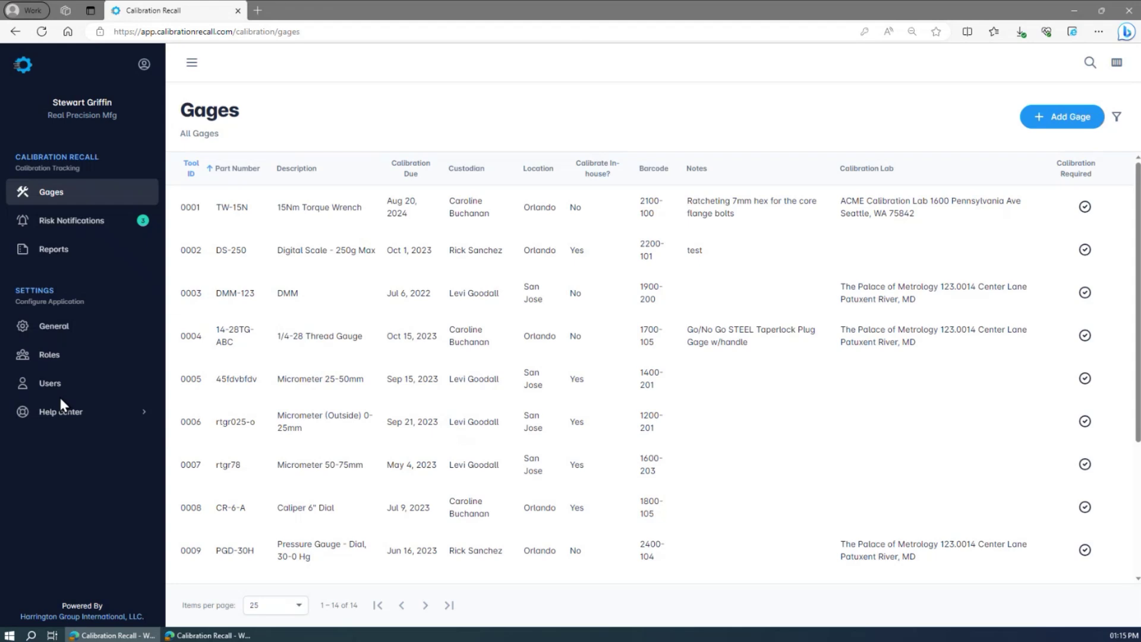
{"action": "left_click", "coordinate": [1118, 117]}
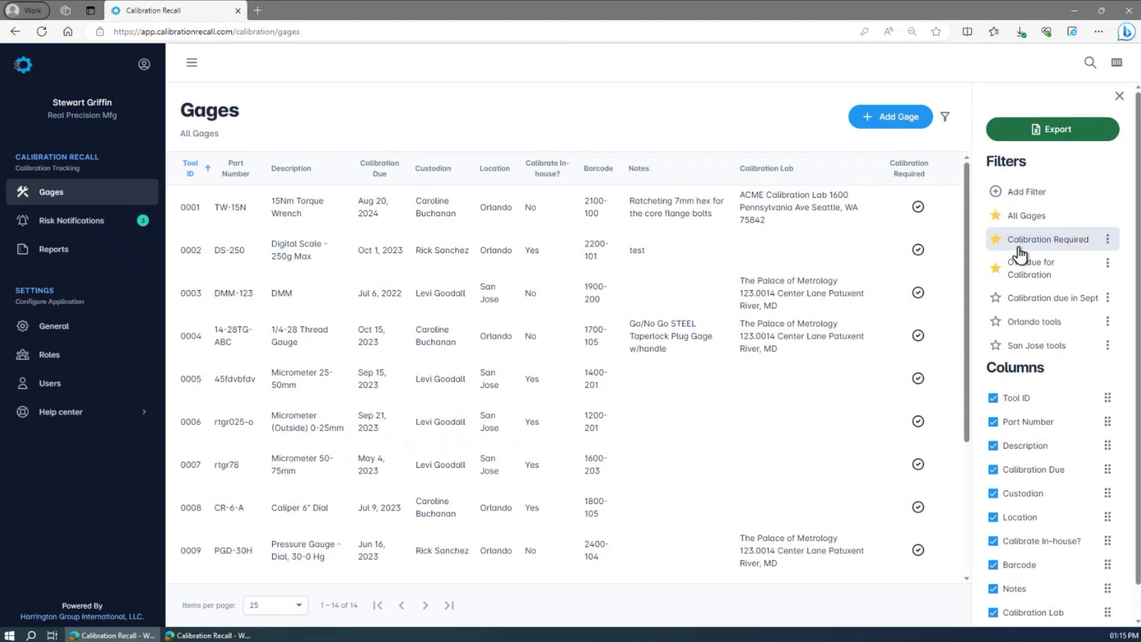
{"action": "left_click", "coordinate": [1024, 192]}
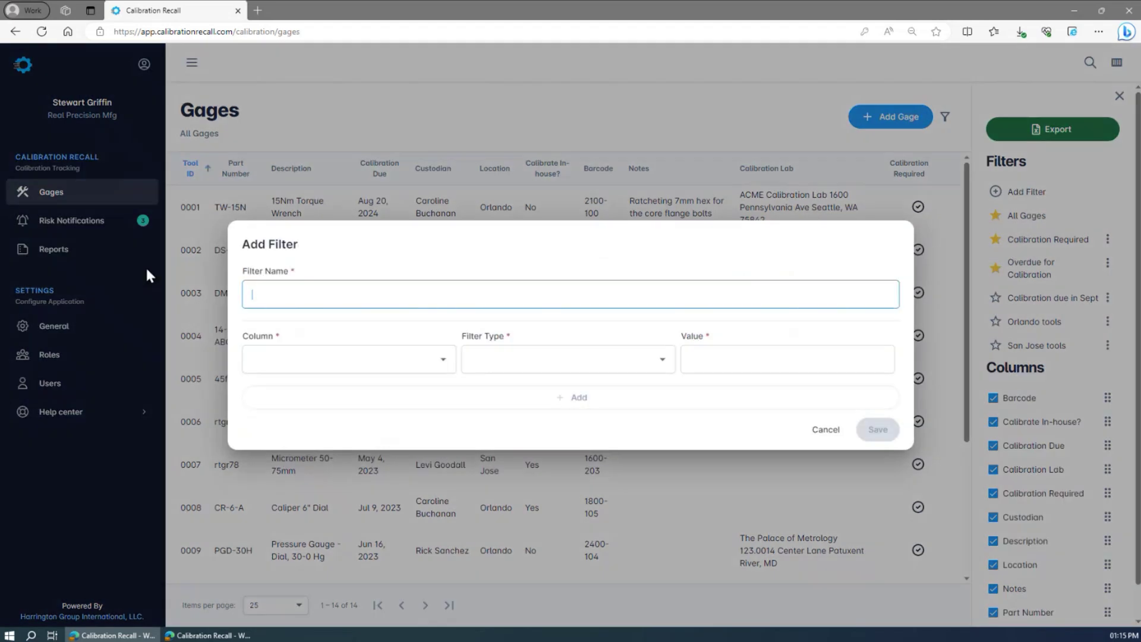
{"action": "type", "text": "Overdue Orlando, Caroline"}
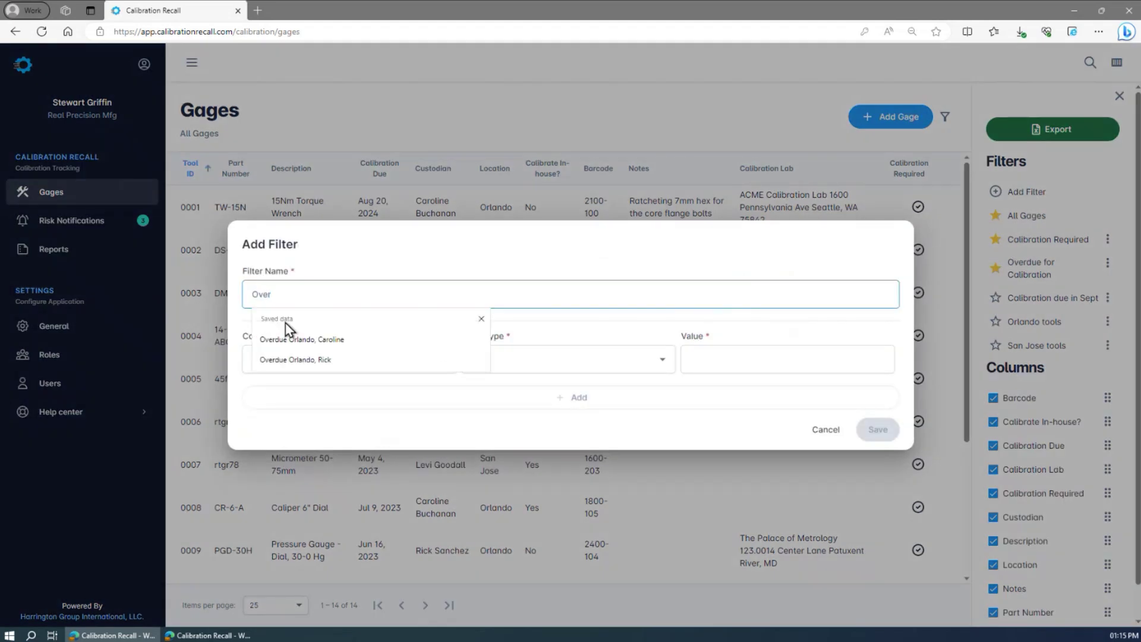
{"action": "left_click", "coordinate": [295, 339]}
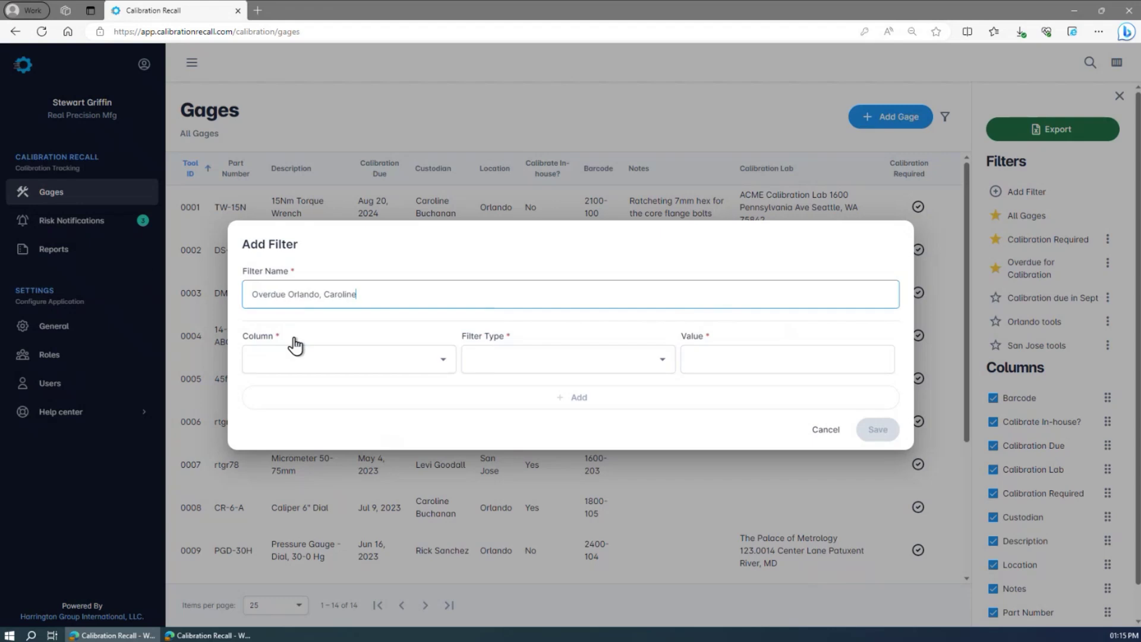
Step: Set the filter's first condition to Calibration Due, Less Than, Today
{"action": "left_click", "coordinate": [440, 365]}
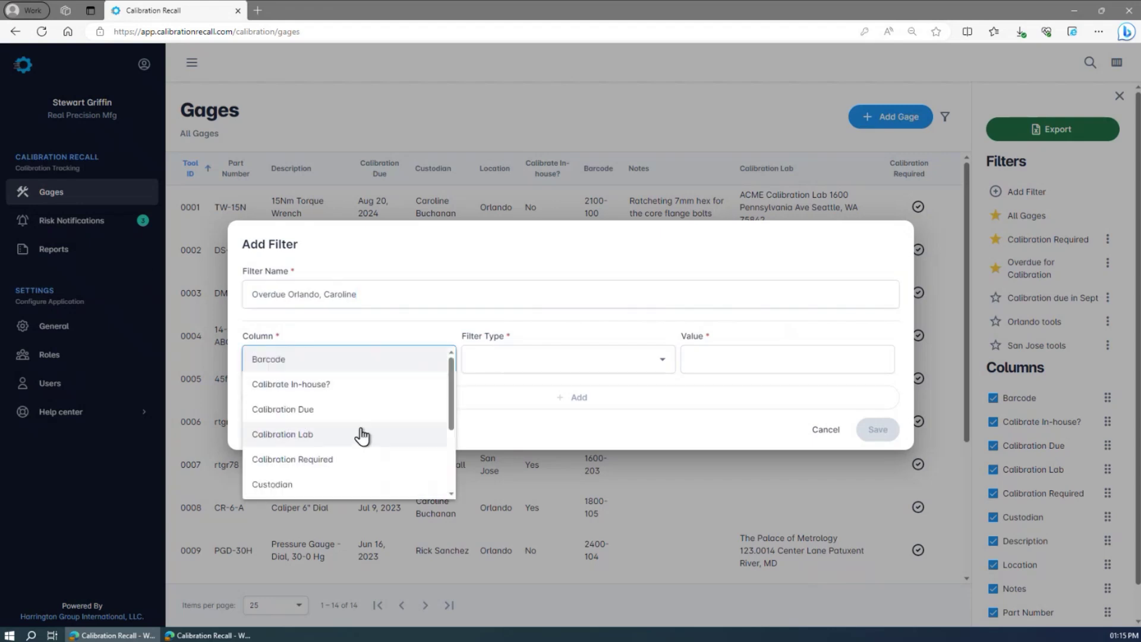
{"action": "left_click", "coordinate": [357, 412]}
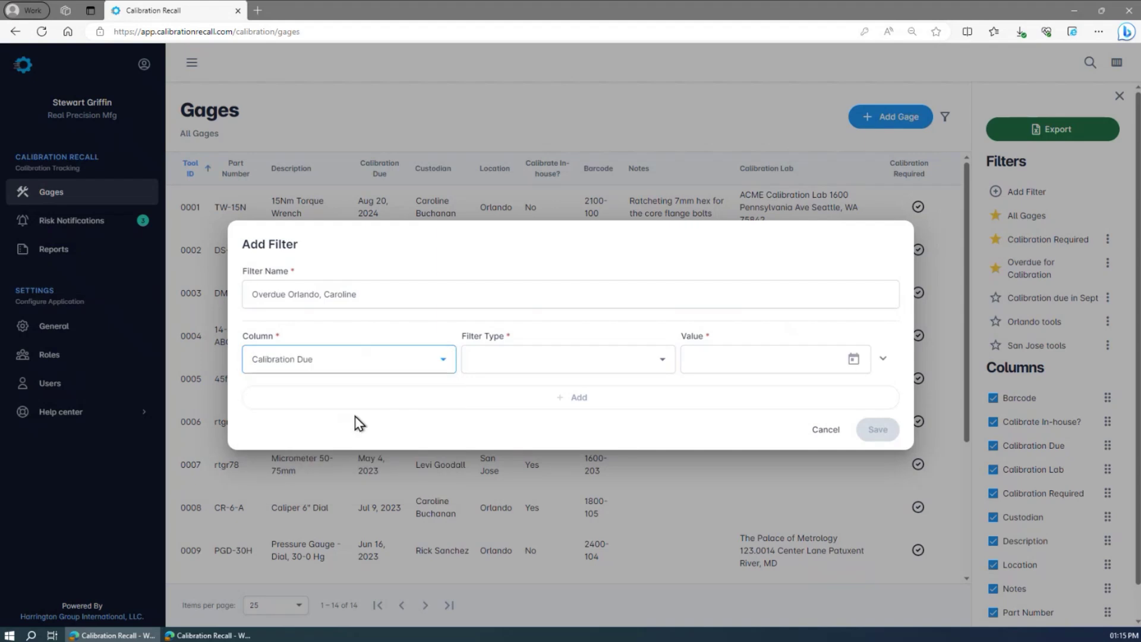
{"action": "left_click", "coordinate": [661, 366]}
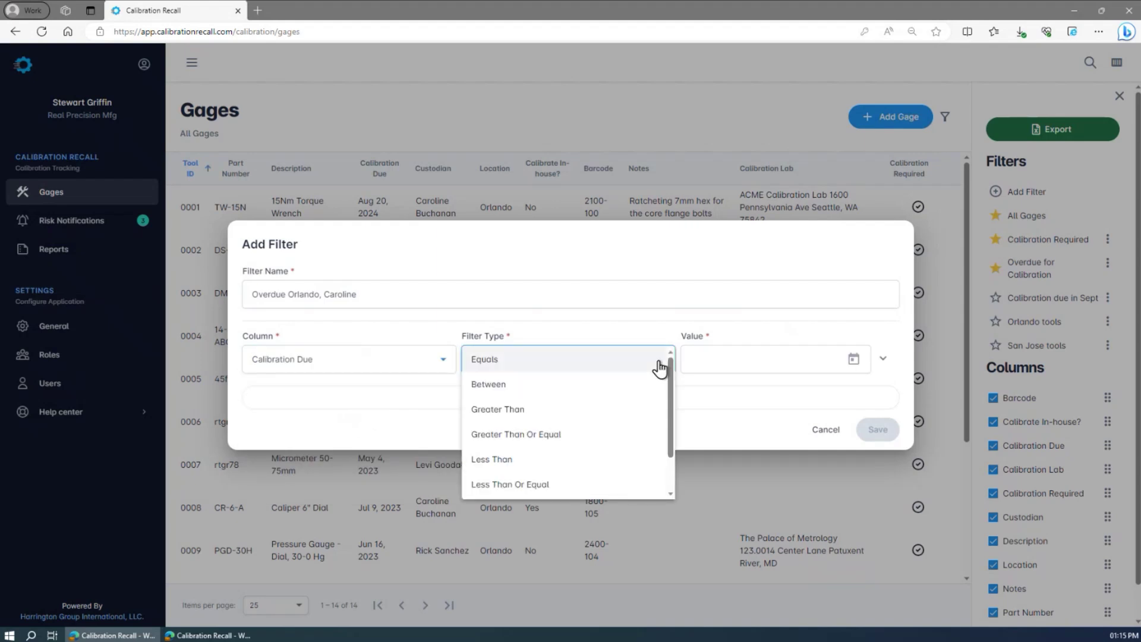
{"action": "scroll", "coordinate": [623, 415], "scroll_direction": "down", "scroll_amount": 1}
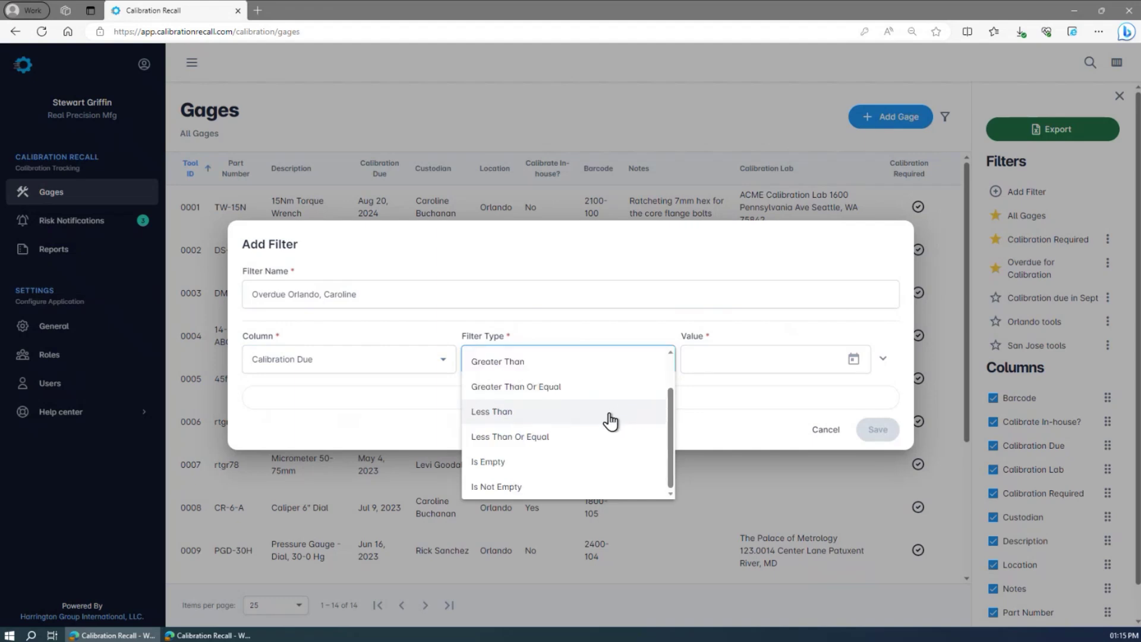
{"action": "left_click", "coordinate": [545, 420]}
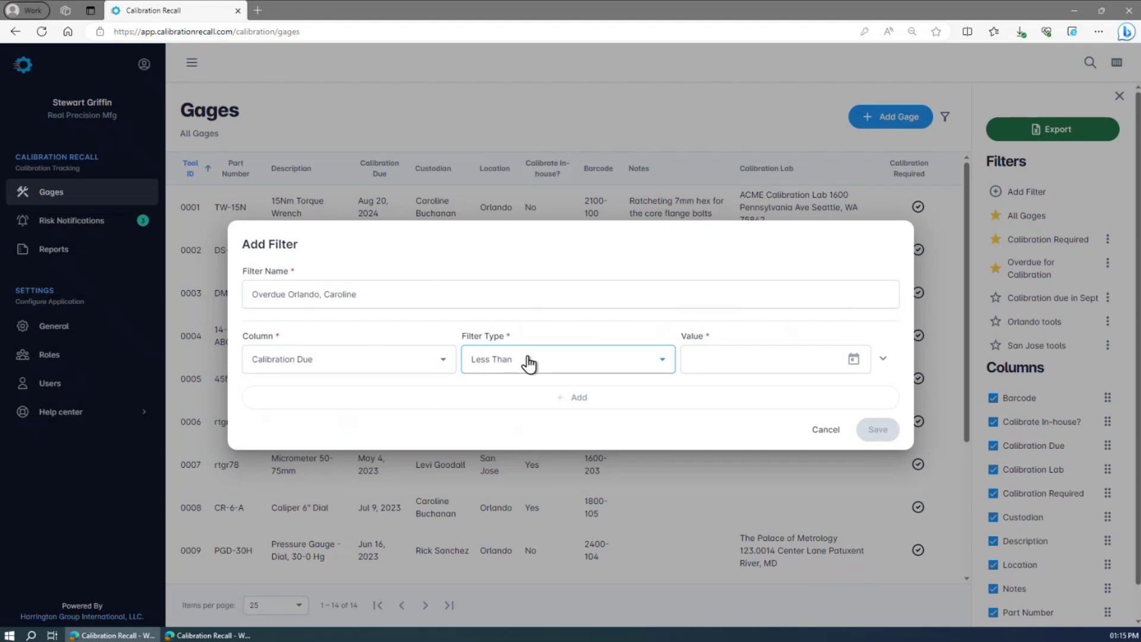
{"action": "left_click", "coordinate": [660, 364]}
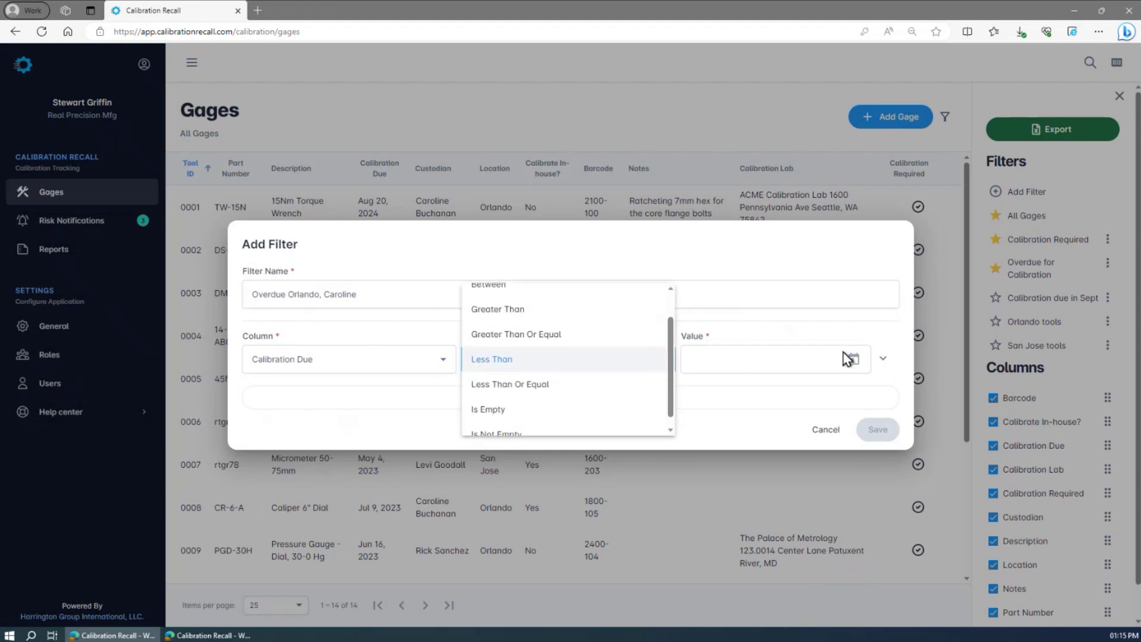
{"action": "left_click", "coordinate": [857, 346]}
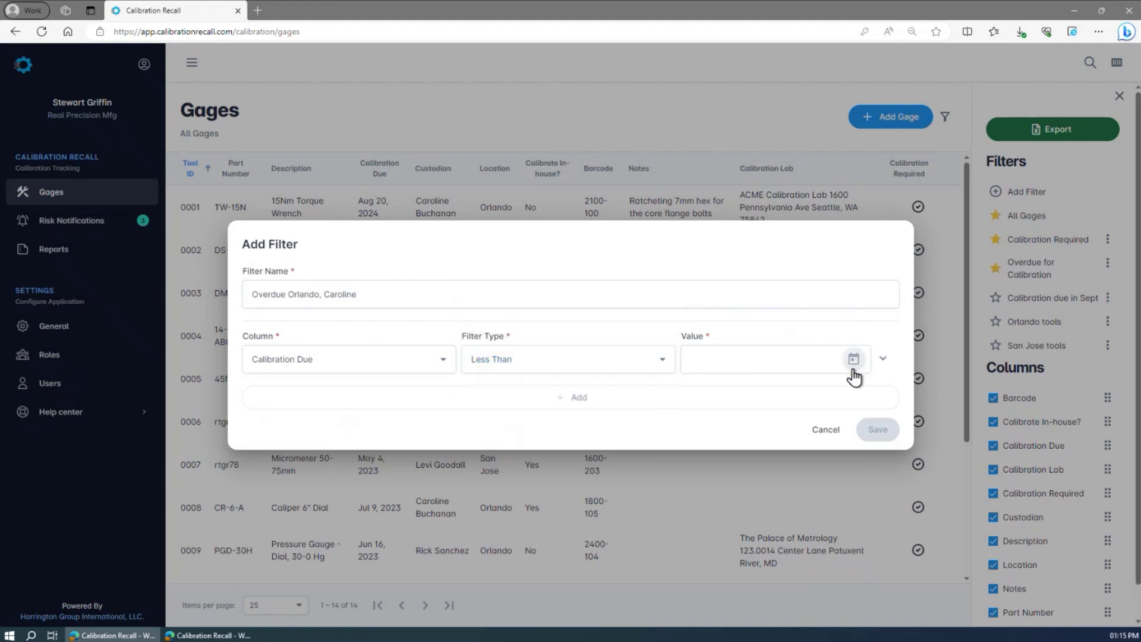
{"action": "left_click", "coordinate": [883, 360]}
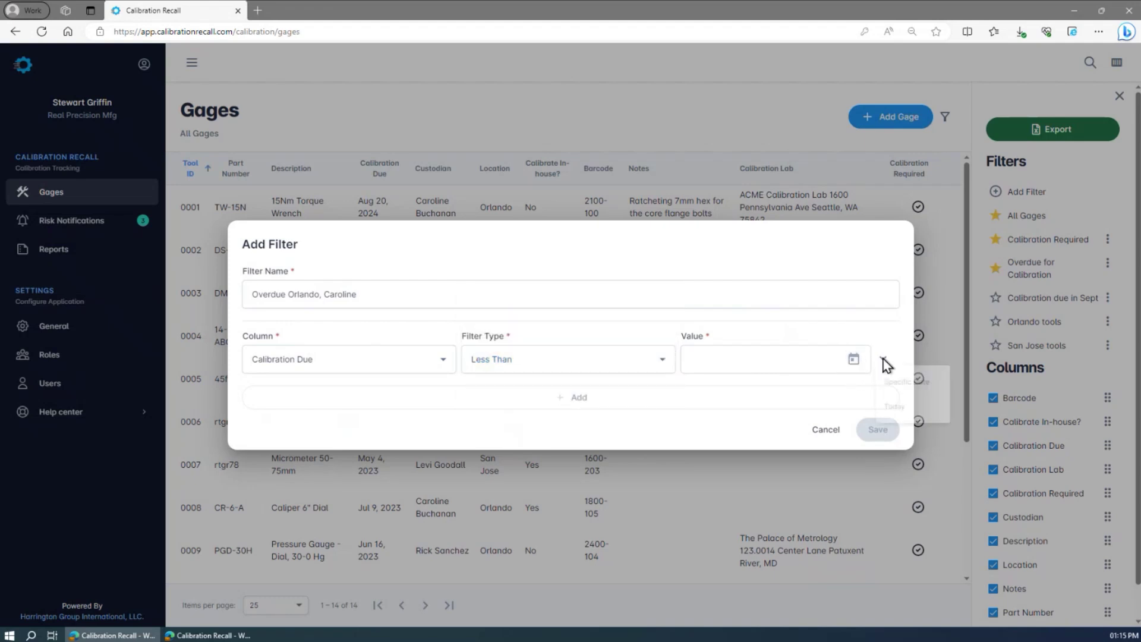
{"action": "left_click", "coordinate": [912, 418]}
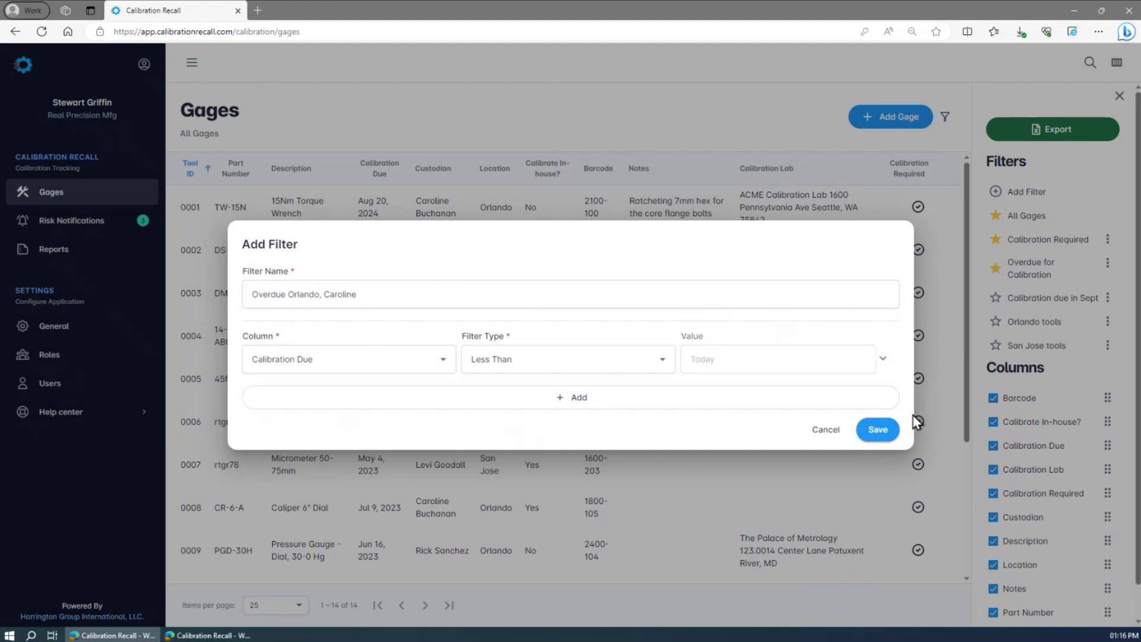
Step: Add a second filter condition requiring Location Equals Orlando
{"action": "left_click", "coordinate": [566, 398]}
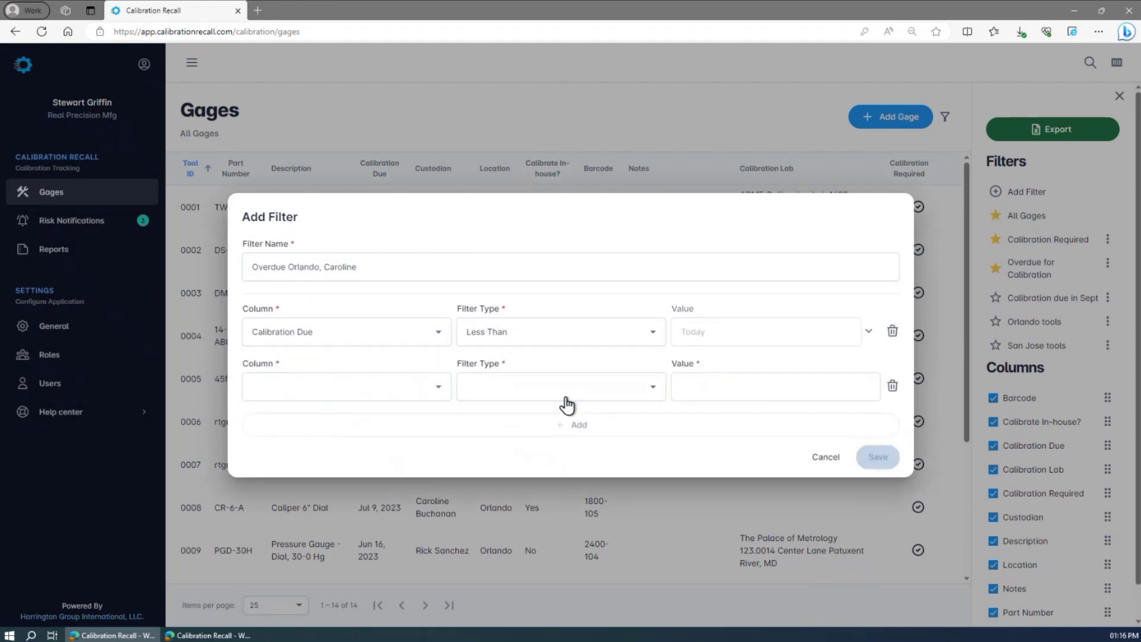
{"action": "left_click", "coordinate": [433, 390]}
{"action": "scroll", "coordinate": [362, 454], "scroll_direction": "down", "scroll_amount": 3}
{"action": "left_click", "coordinate": [310, 469]}
{"action": "left_click", "coordinate": [654, 393]}
{"action": "left_click", "coordinate": [599, 399]}
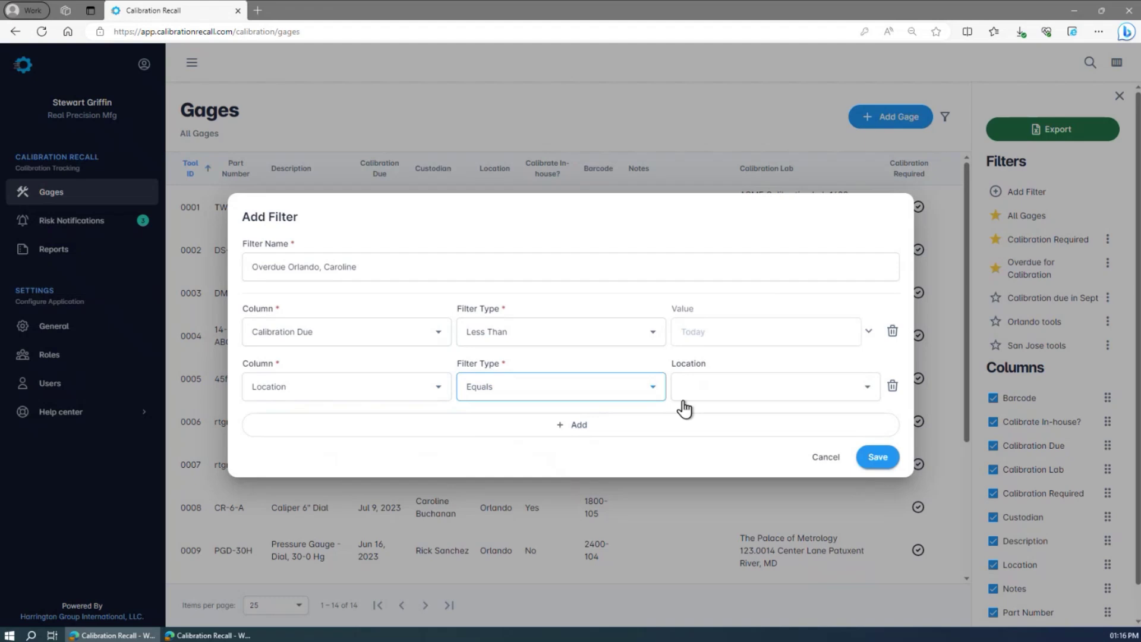
{"action": "left_click", "coordinate": [871, 392]}
{"action": "left_click", "coordinate": [741, 393]}
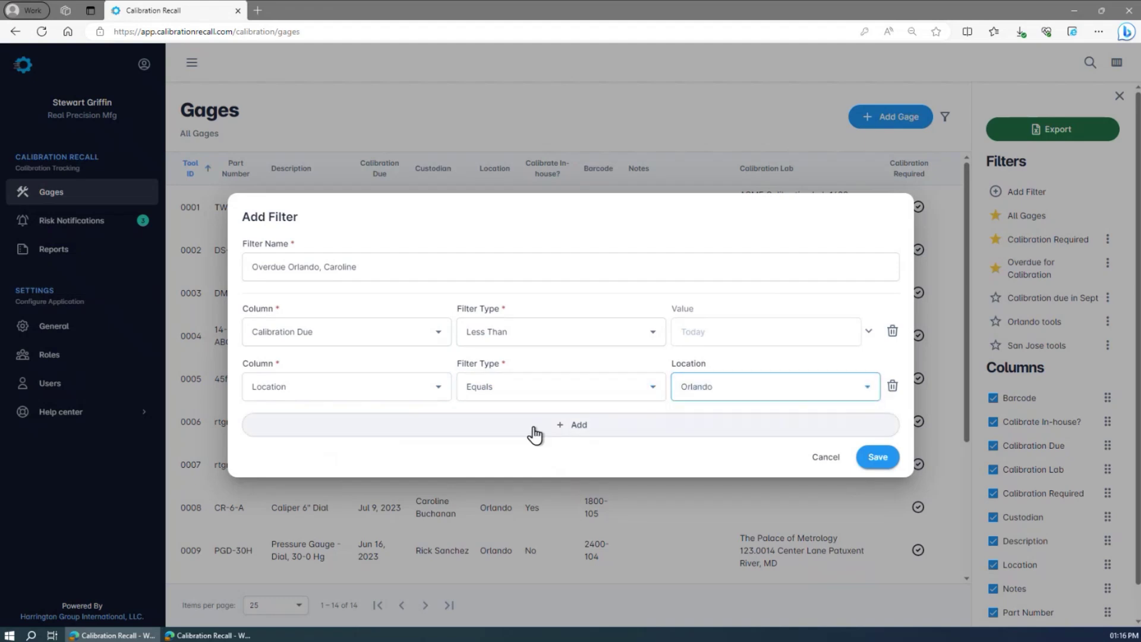
Step: Add a third condition with Custodian Equals the Orlando custodian's full name, and save the filter
{"action": "left_click", "coordinate": [534, 436]}
{"action": "left_click", "coordinate": [385, 419]}
{"action": "left_click", "coordinate": [309, 539]}
{"action": "left_click", "coordinate": [624, 419]}
{"action": "left_click", "coordinate": [579, 420]}
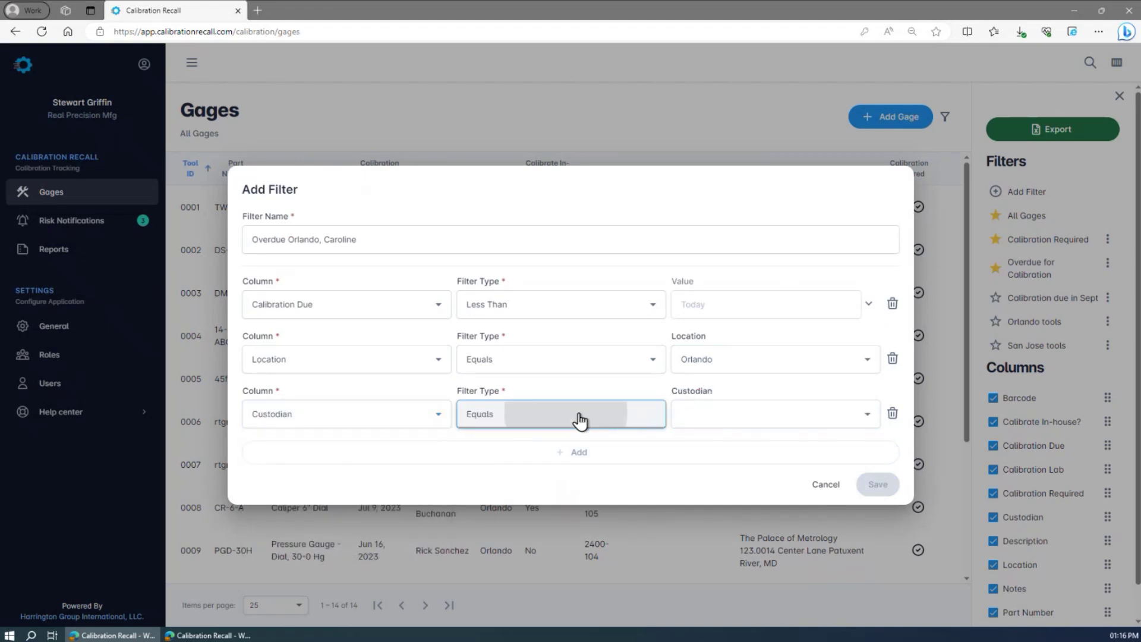
{"action": "left_click", "coordinate": [833, 418]}
{"action": "left_click", "coordinate": [764, 423]}
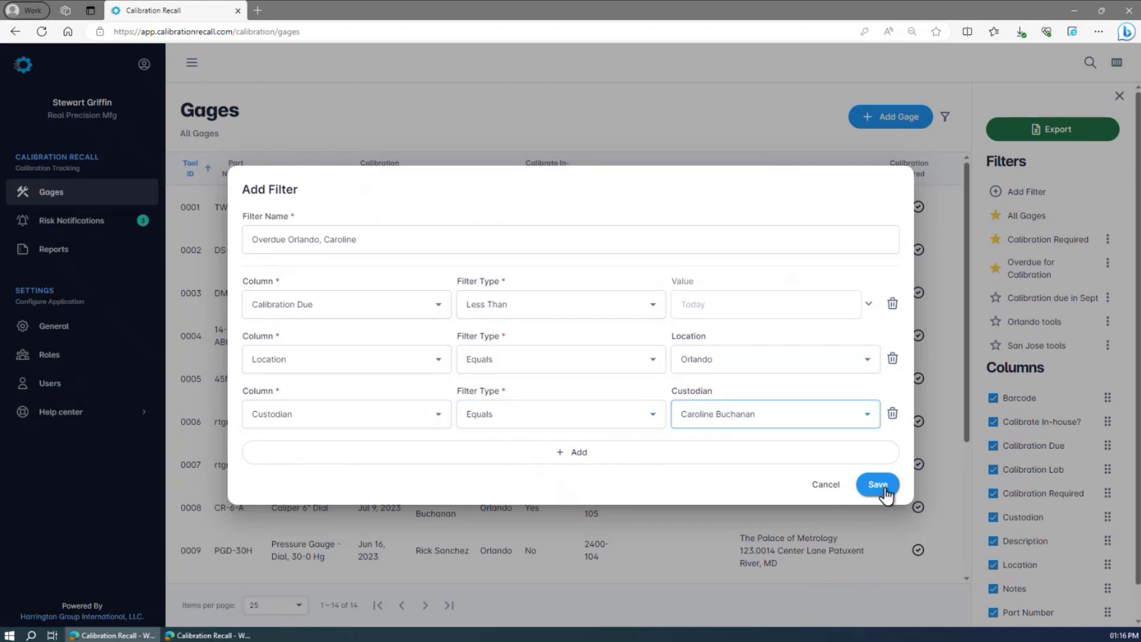
{"action": "left_click", "coordinate": [880, 487]}
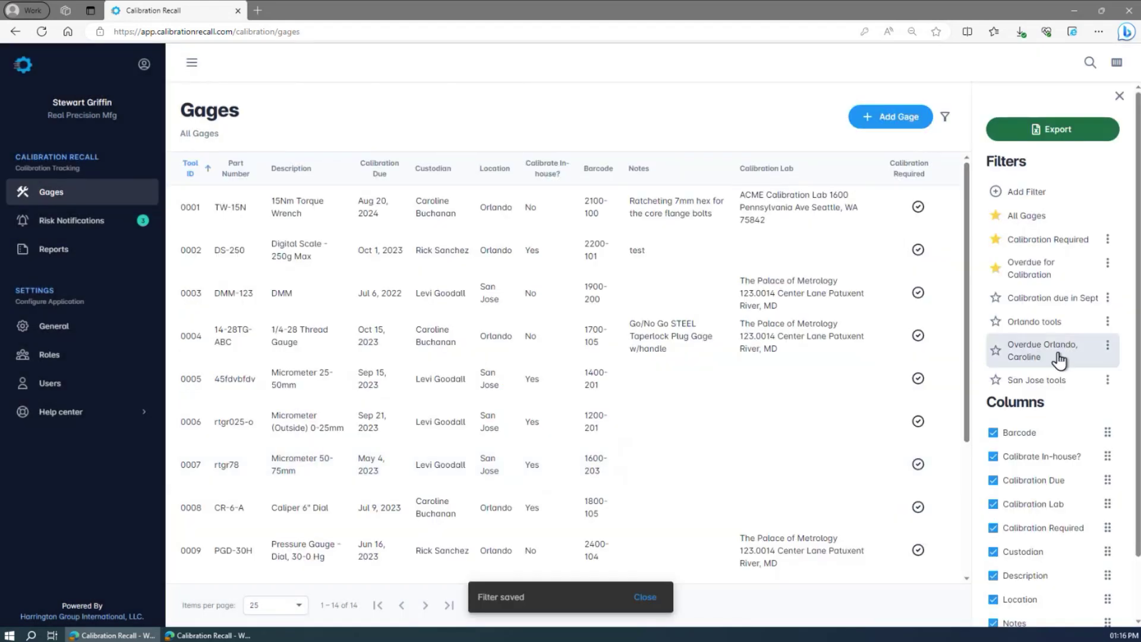
Step: Apply the new overdue Orlando filter and move the Custodian column directly ahead of Calibration Due
{"action": "left_click", "coordinate": [1039, 357]}
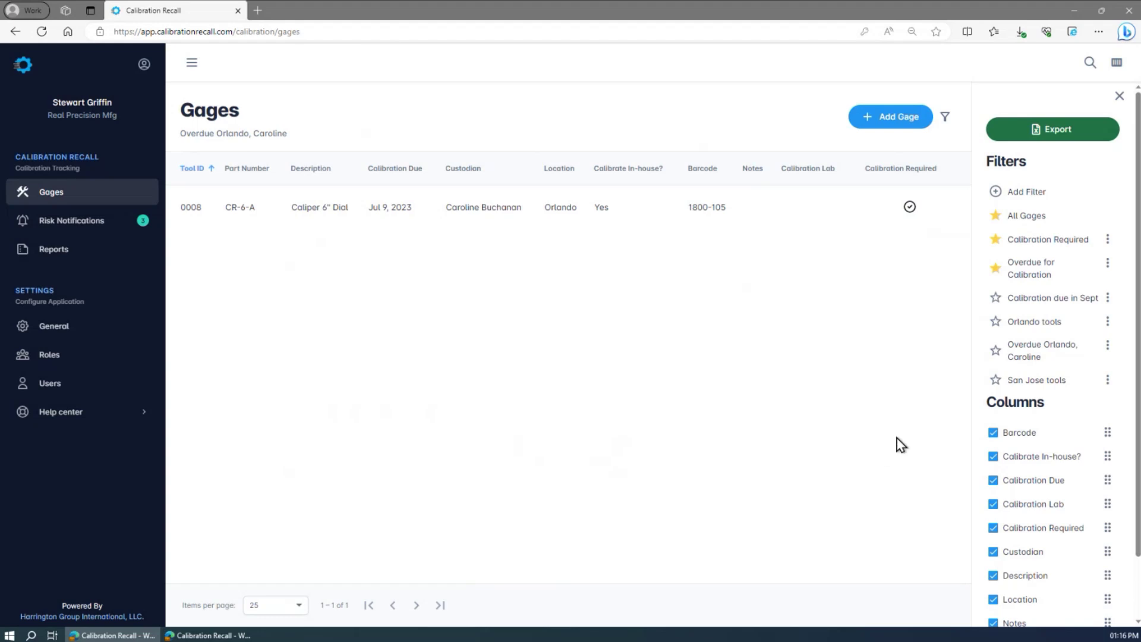
{"action": "scroll", "coordinate": [1138, 456], "scroll_direction": "down", "scroll_amount": 2}
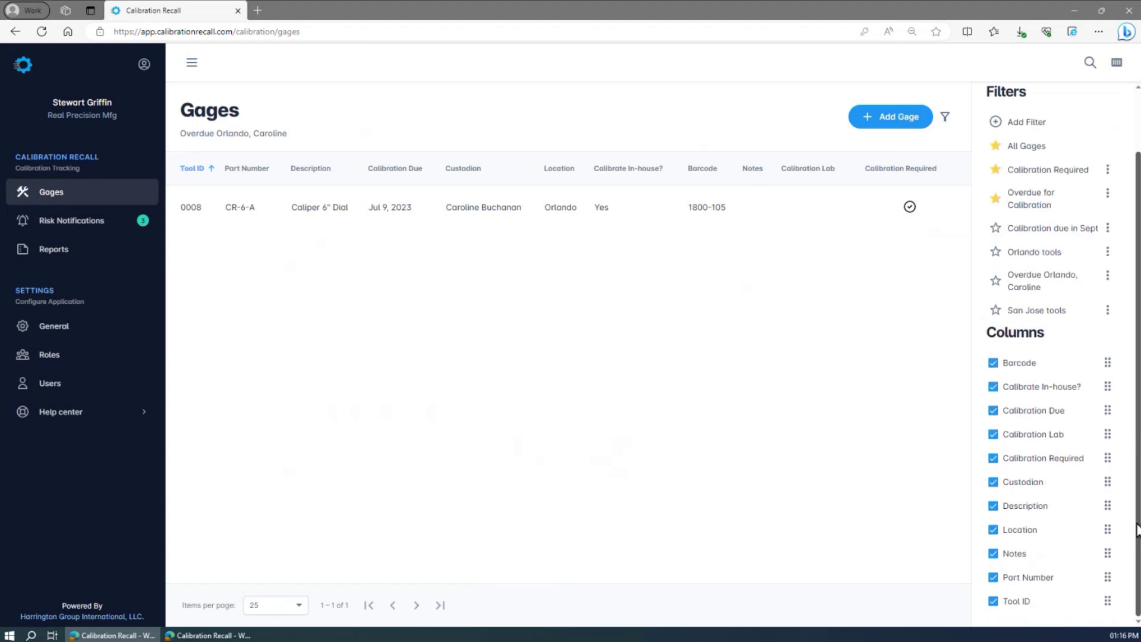
{"action": "left_click_drag", "start_coordinate": [1109, 486], "coordinate": [1109, 407]}
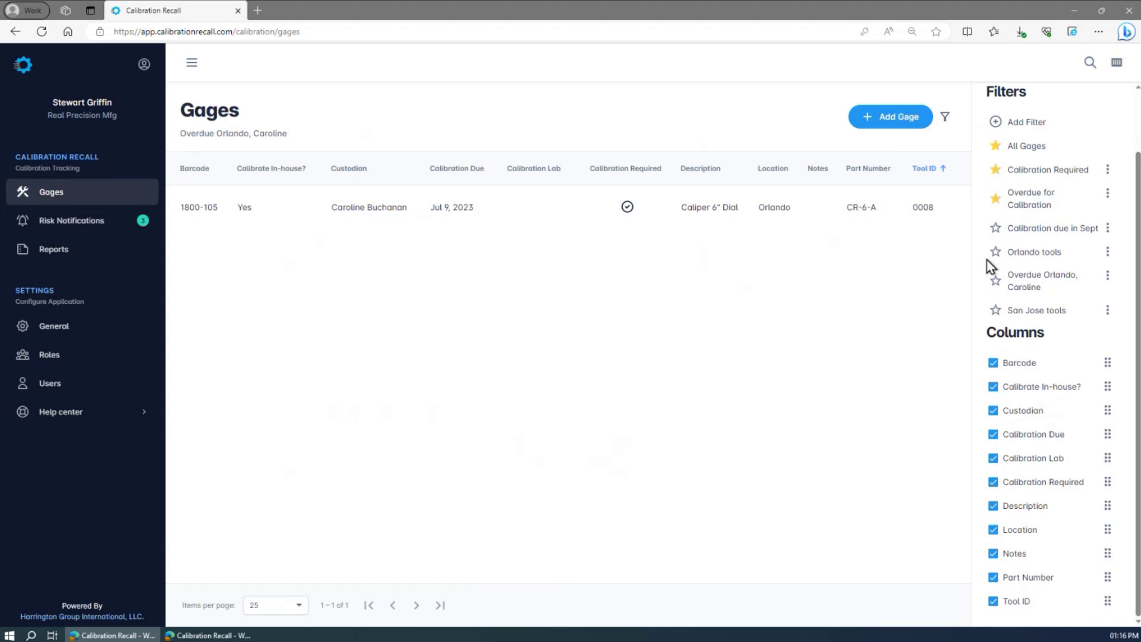
Step: List all gages again, export them as Gages.xlsx, and view the file in Excel before returning to the gage list
{"action": "left_click", "coordinate": [1041, 149]}
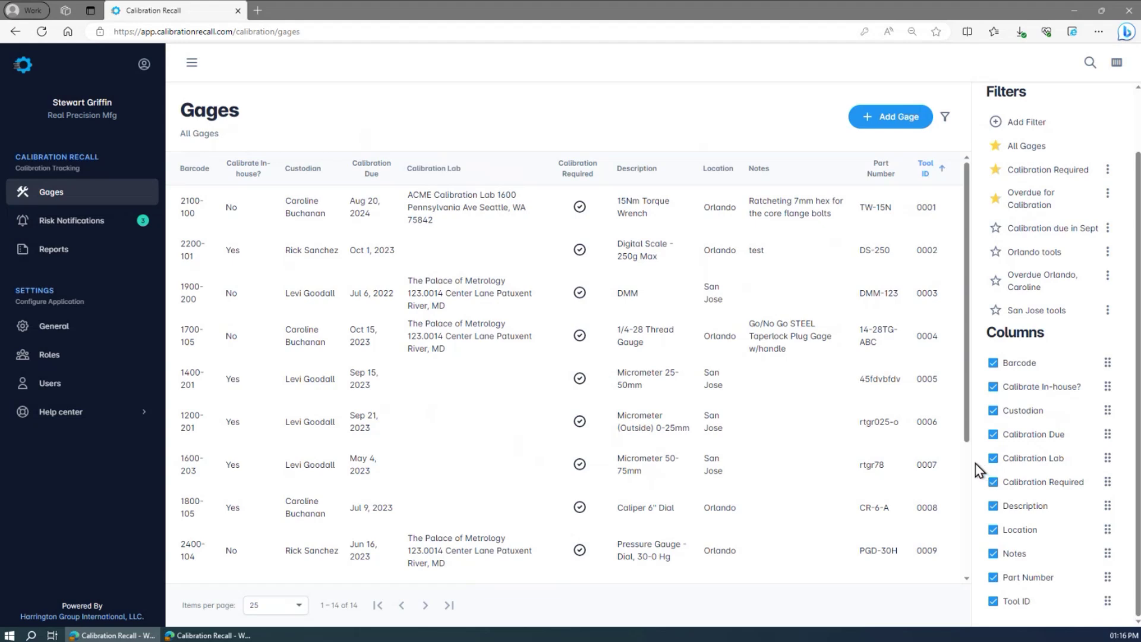
{"action": "scroll", "coordinate": [1036, 250], "scroll_direction": "up", "scroll_amount": 2}
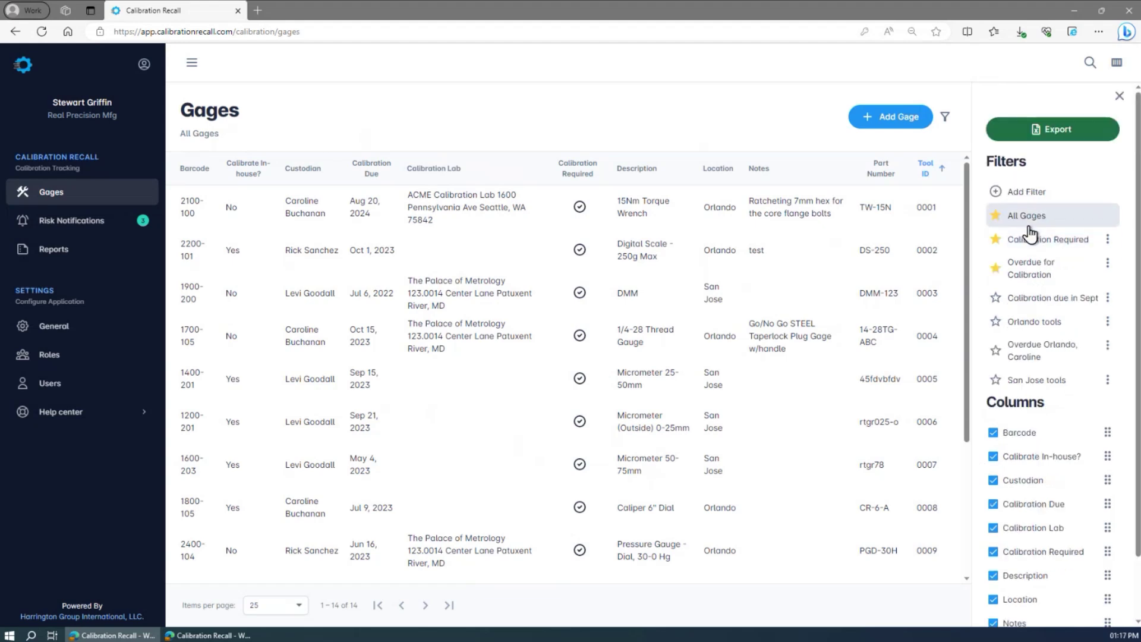
{"action": "left_click", "coordinate": [1068, 140]}
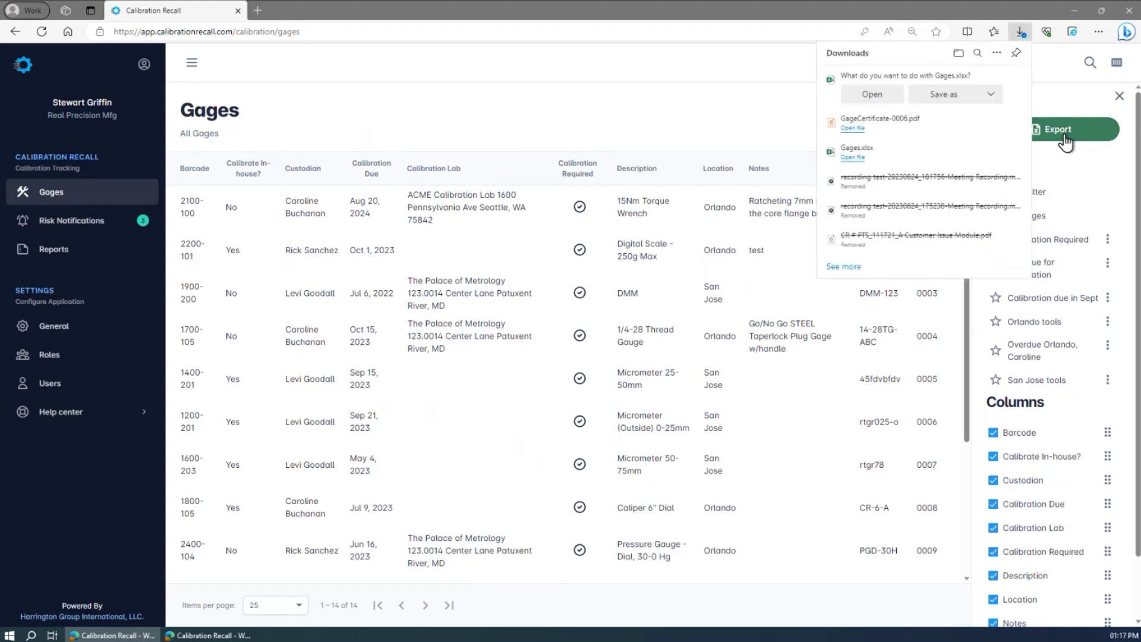
{"action": "left_click", "coordinate": [866, 95]}
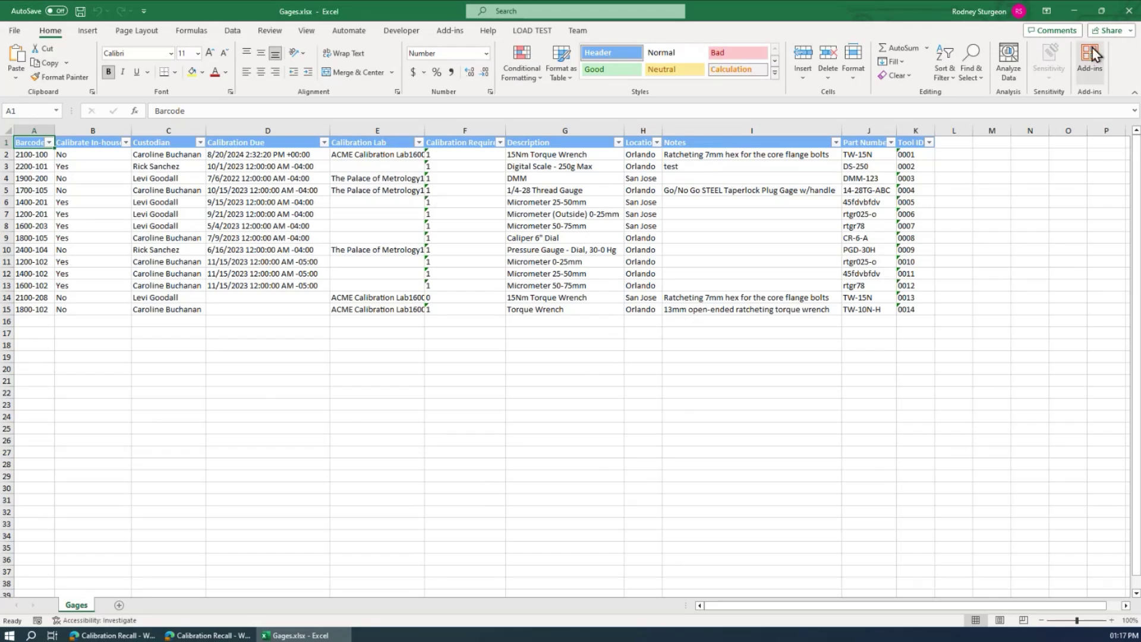
{"action": "left_click", "coordinate": [1128, 10]}
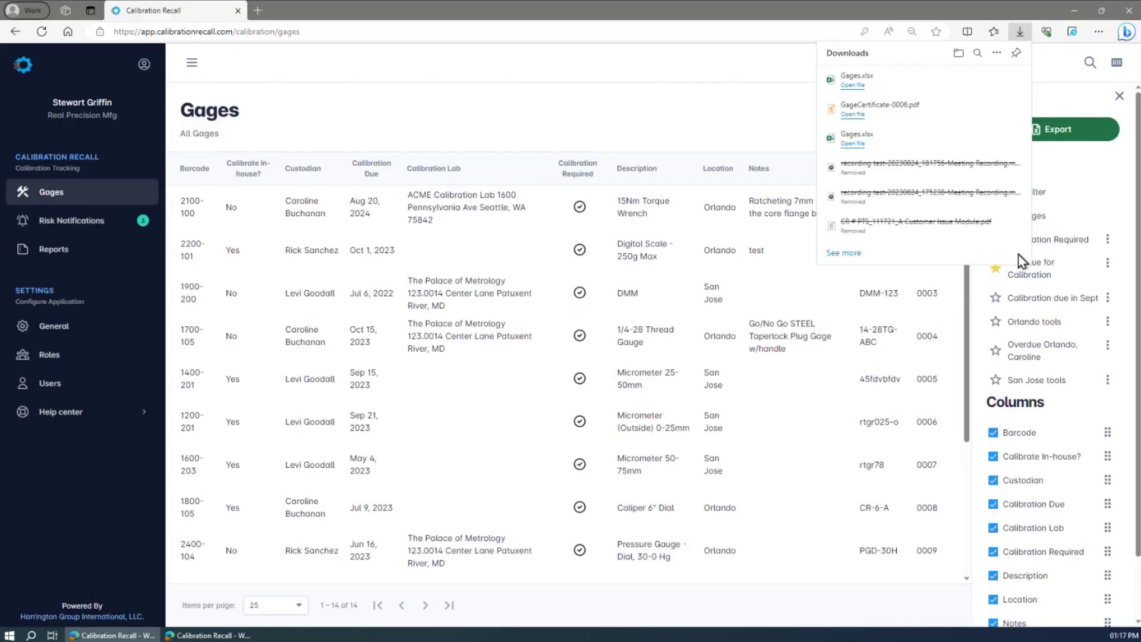
{"action": "left_click", "coordinate": [740, 105]}
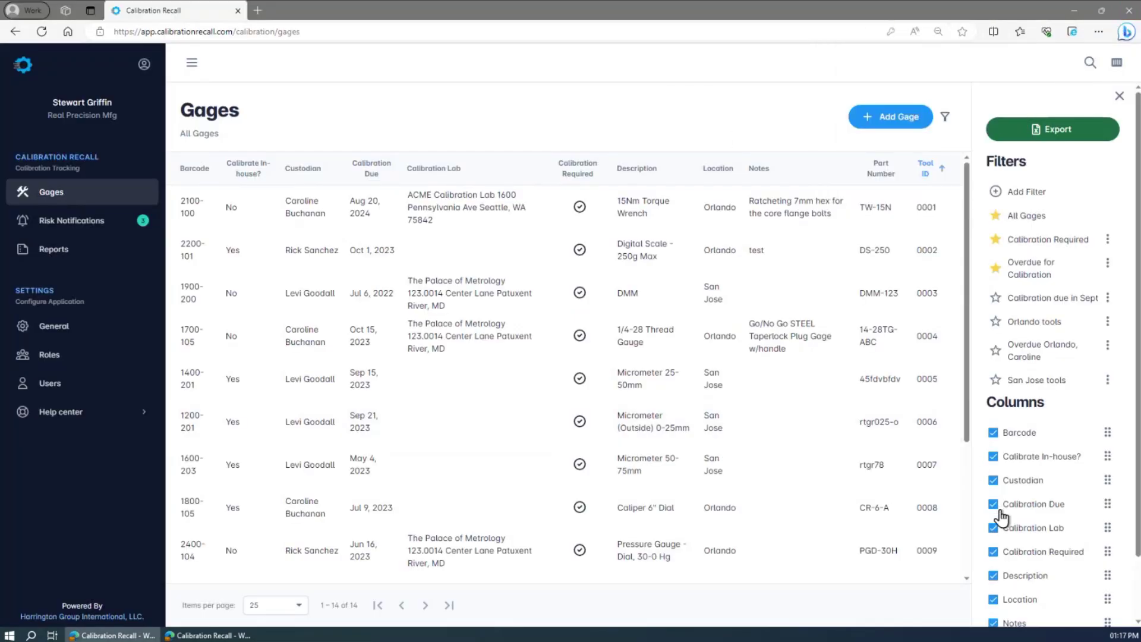
Step: Hide the Calibration Lab and Calibration Required columns and show both again
{"action": "left_click", "coordinate": [994, 528]}
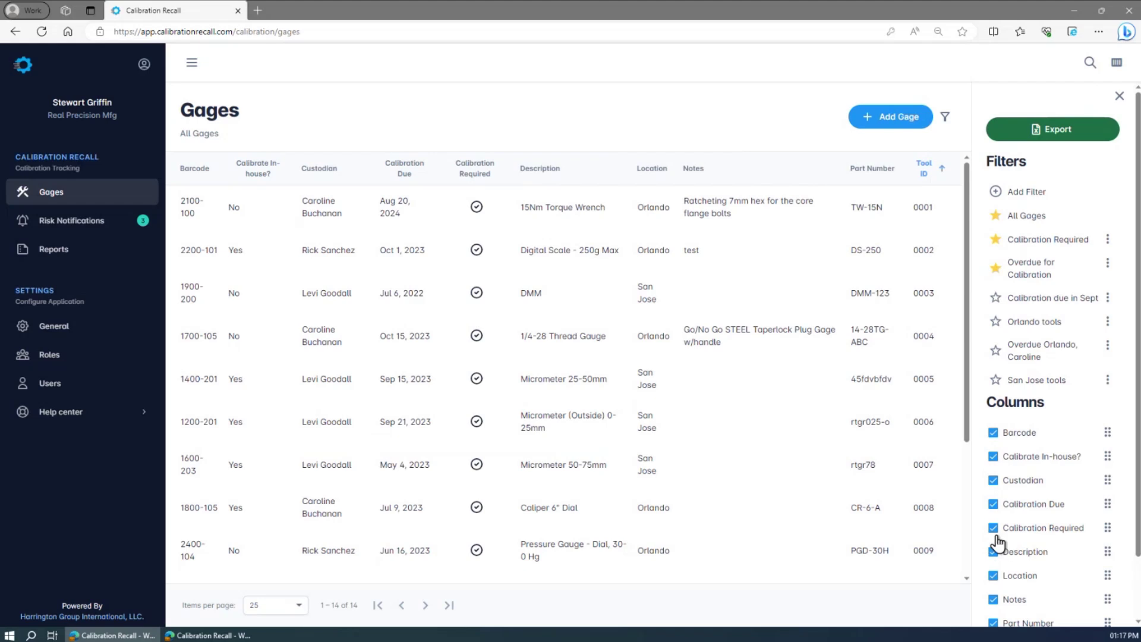
{"action": "left_click", "coordinate": [993, 527]}
{"action": "scroll", "coordinate": [1019, 533], "scroll_direction": "down", "scroll_amount": 1}
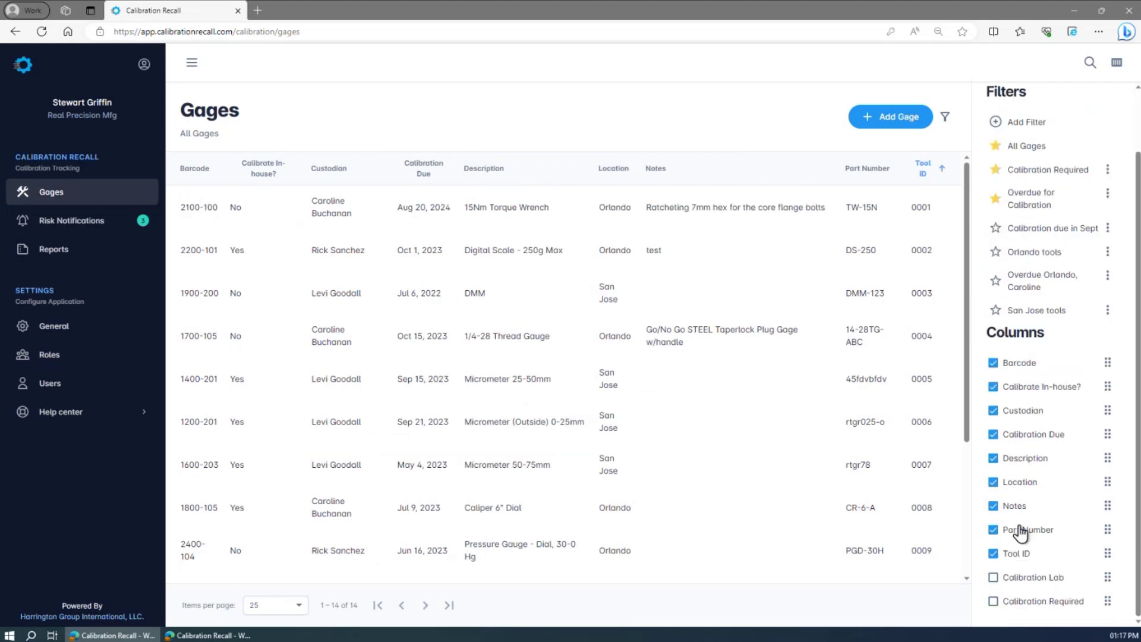
{"action": "left_click", "coordinate": [993, 577]}
{"action": "left_click", "coordinate": [993, 600]}
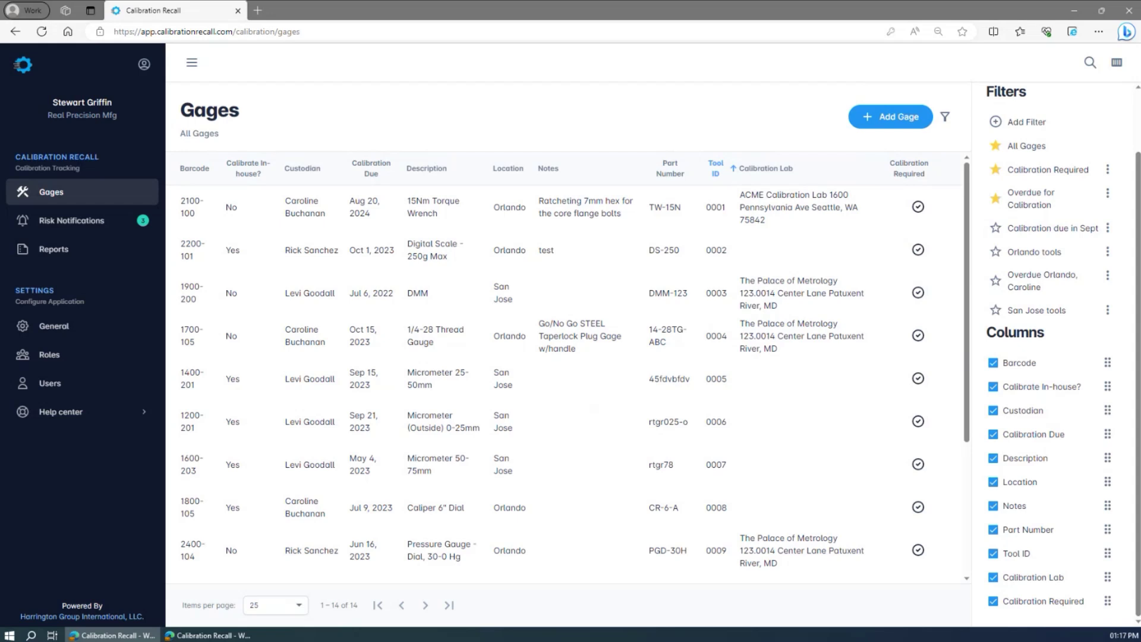
Step: Search the gages for "25mm", open gage 0006 and review its details
{"action": "left_click", "coordinate": [1089, 65]}
{"action": "type", "text": "25mm"}
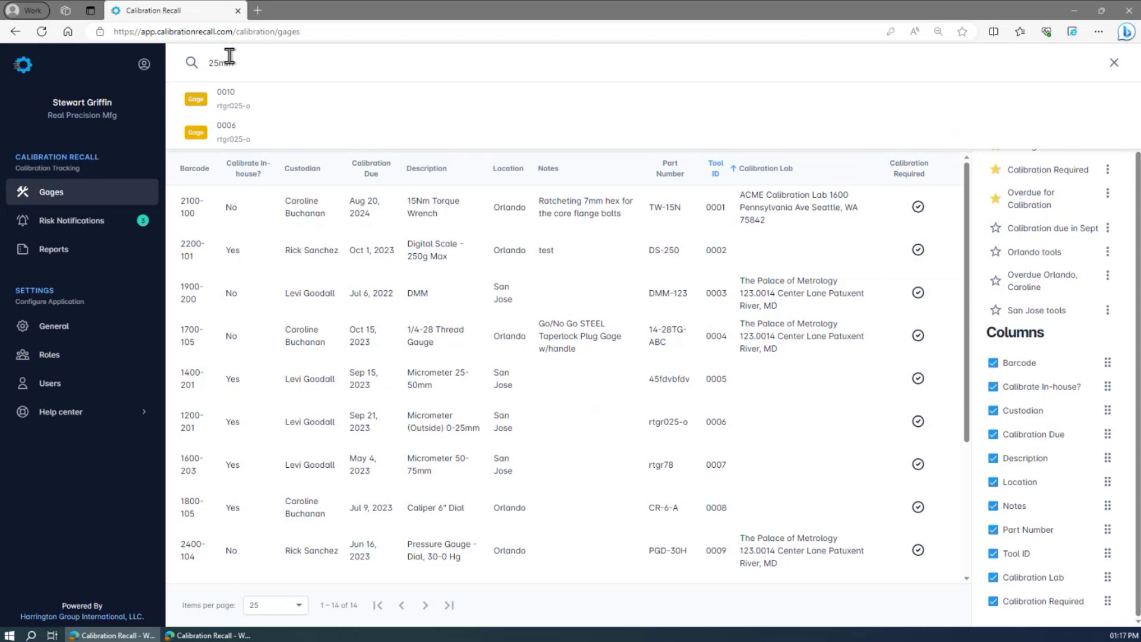
{"action": "left_click", "coordinate": [296, 141]}
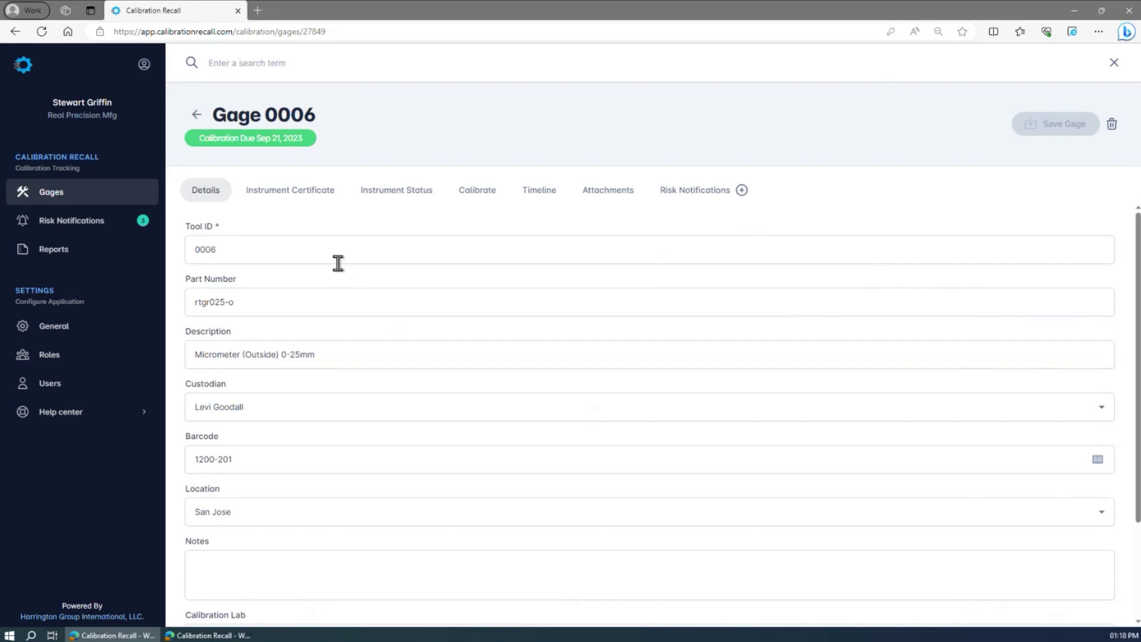
{"action": "scroll", "coordinate": [438, 303], "scroll_direction": "down", "scroll_amount": 3}
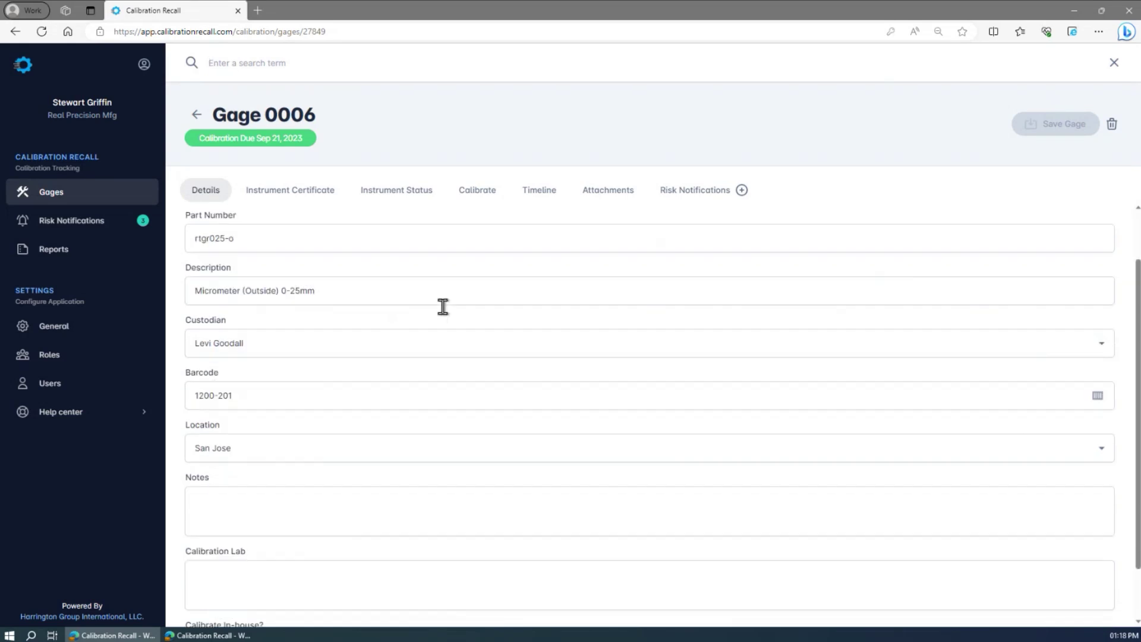
Step: Check gage 0006's instrument status, and save a calibration with temperature 23 °C and As Left set to OK
{"action": "left_click", "coordinate": [417, 198]}
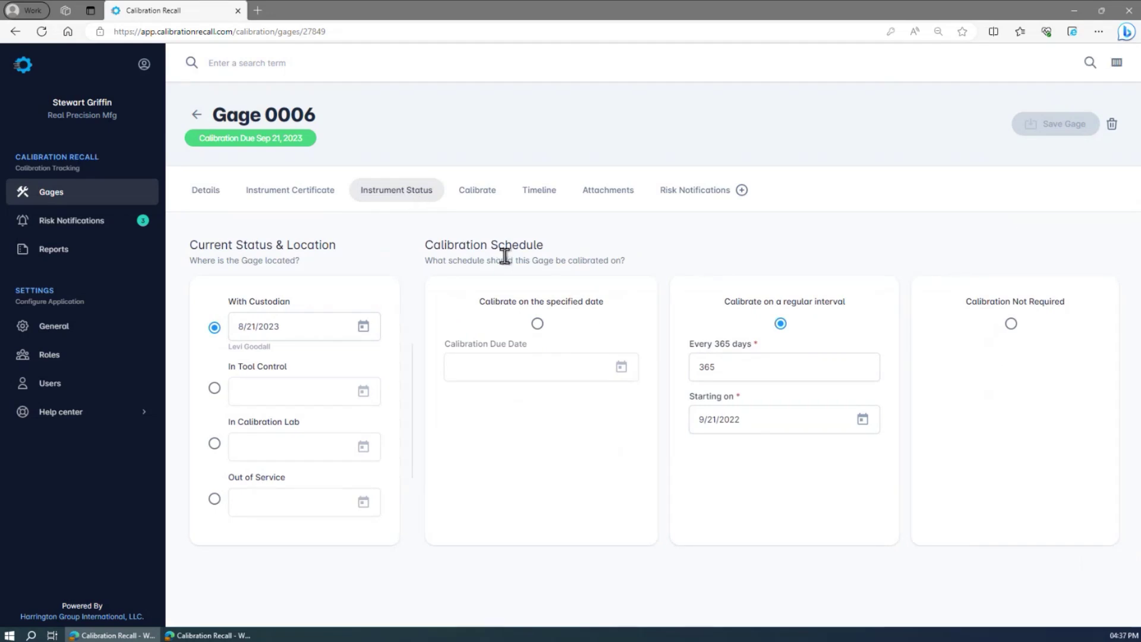
{"action": "left_click", "coordinate": [482, 192]}
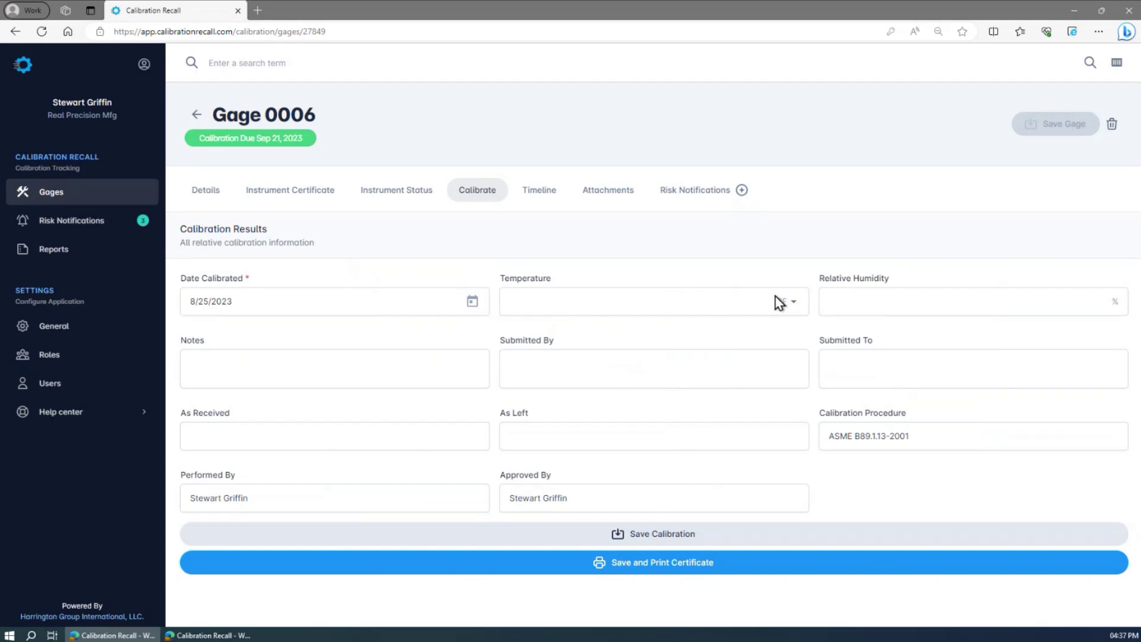
{"action": "left_click", "coordinate": [793, 301]}
{"action": "left_click", "coordinate": [792, 338]}
{"action": "left_click", "coordinate": [587, 303]}
{"action": "type", "text": "23"}
{"action": "left_click", "coordinate": [581, 439]}
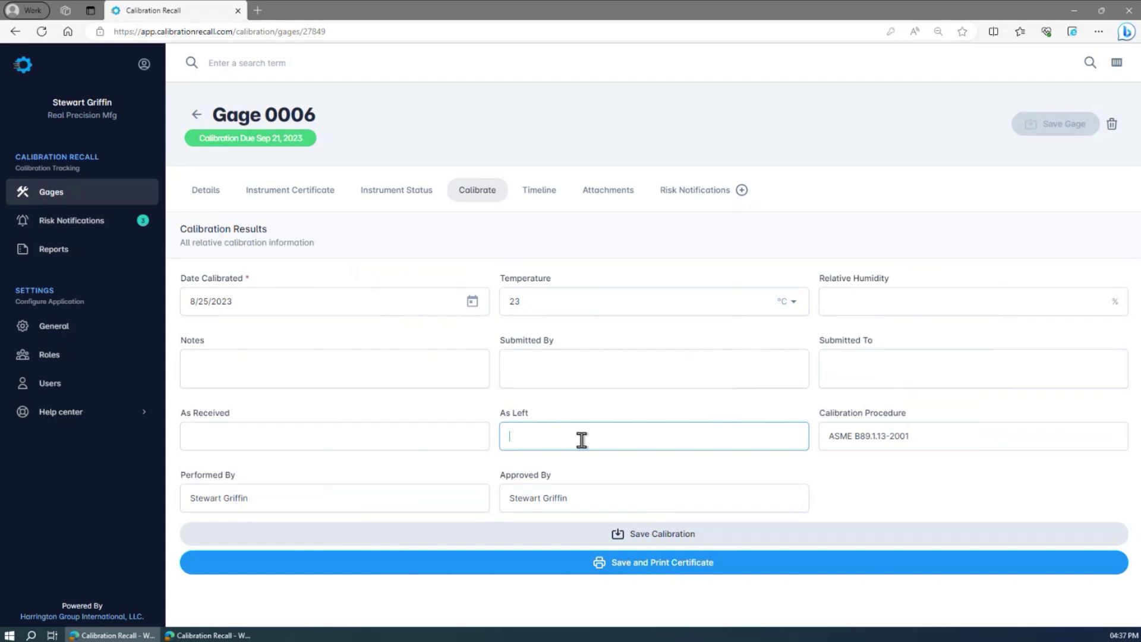
{"action": "type", "text": "OK"}
{"action": "left_click", "coordinate": [671, 542]}
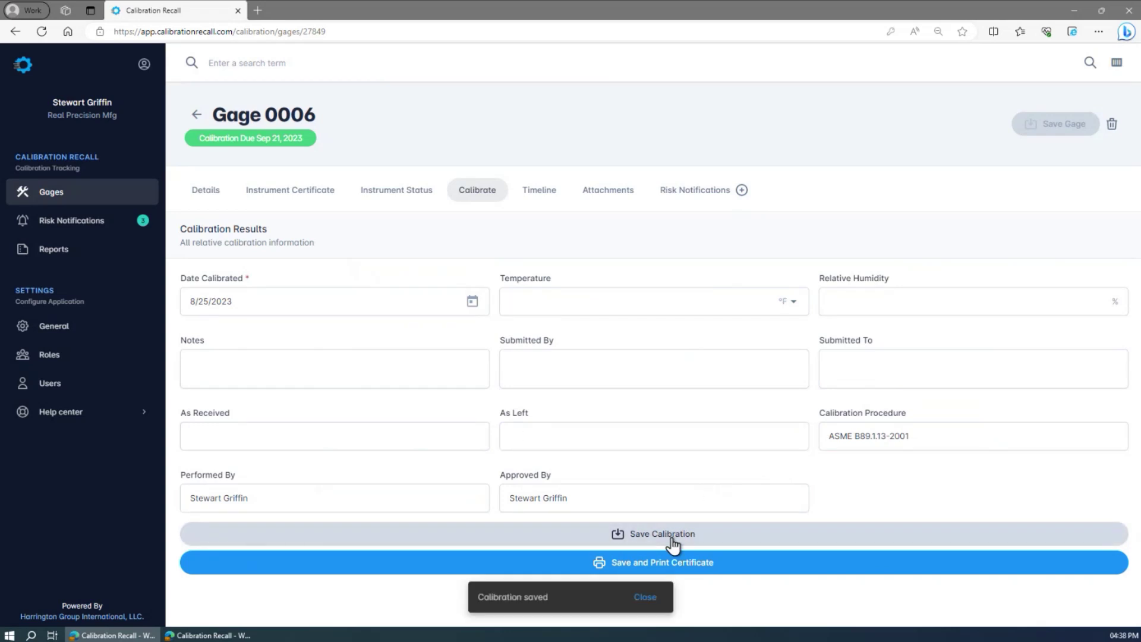
Step: Review gage 0006's timeline and view the downloaded certificate for the 08/21/2023 calibration, closing it when done
{"action": "left_click", "coordinate": [539, 191]}
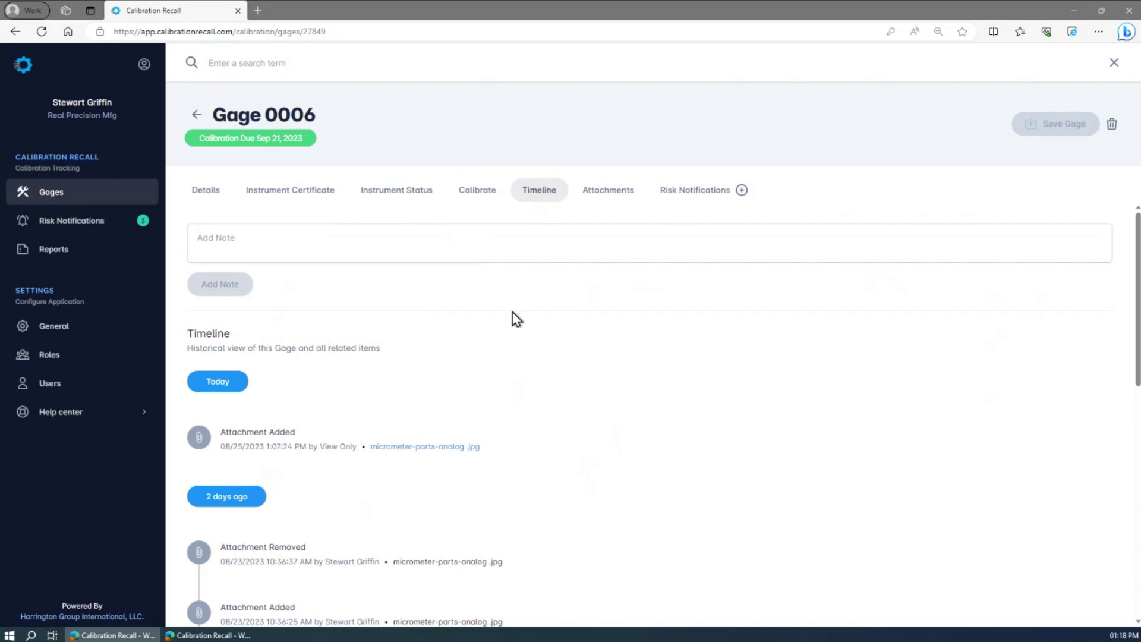
{"action": "scroll", "coordinate": [516, 319], "scroll_direction": "down", "scroll_amount": 5}
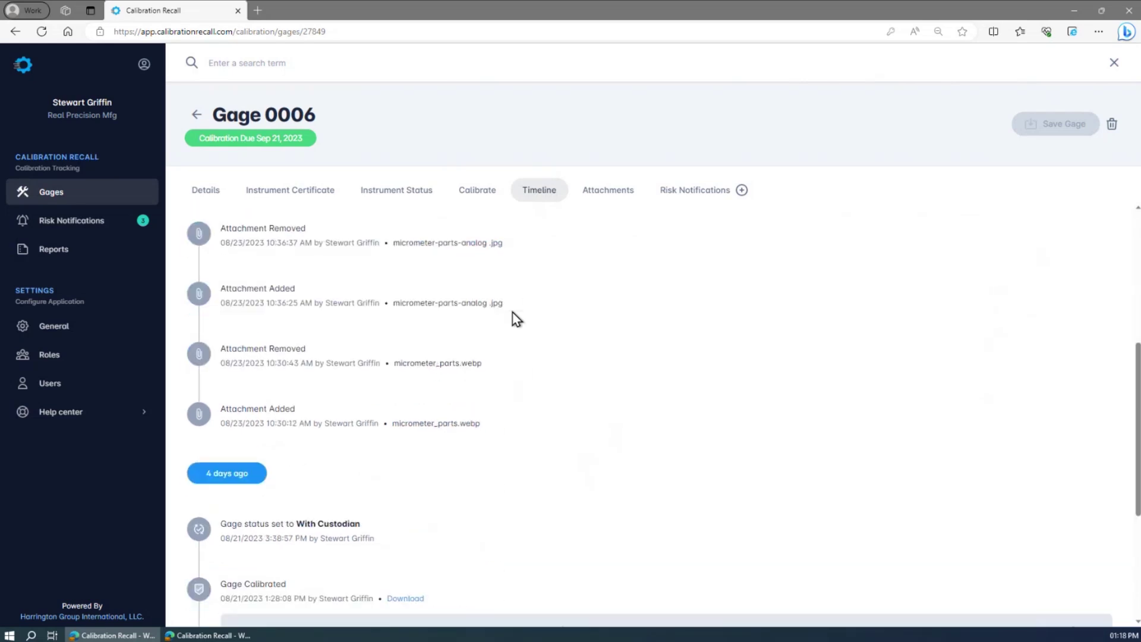
{"action": "scroll", "coordinate": [516, 319], "scroll_direction": "down", "scroll_amount": 4}
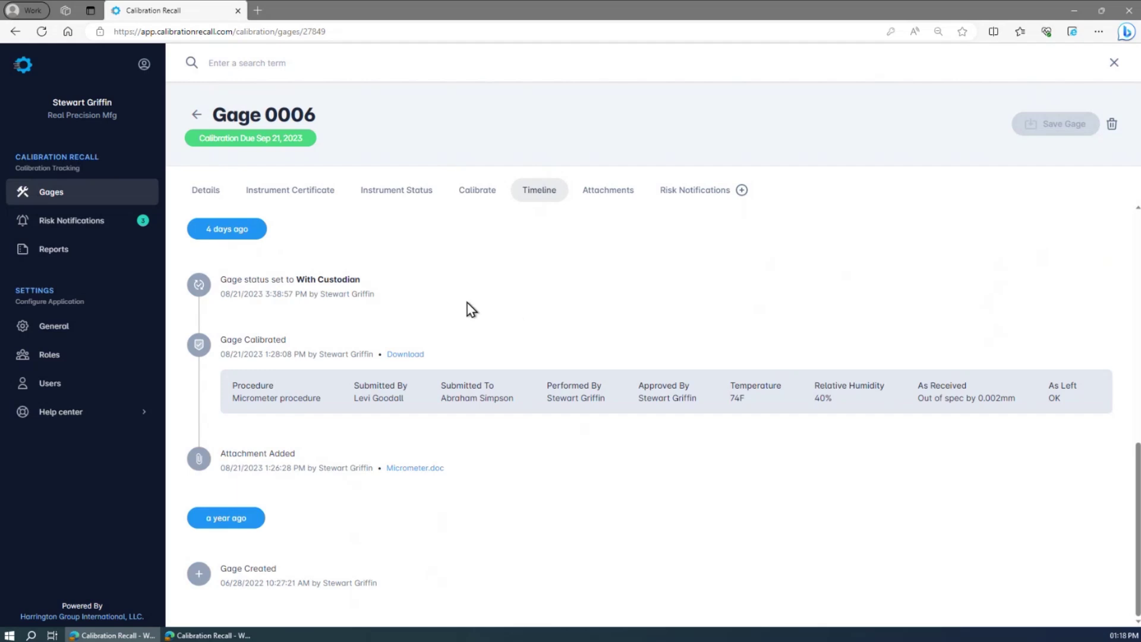
{"action": "left_click", "coordinate": [407, 355]}
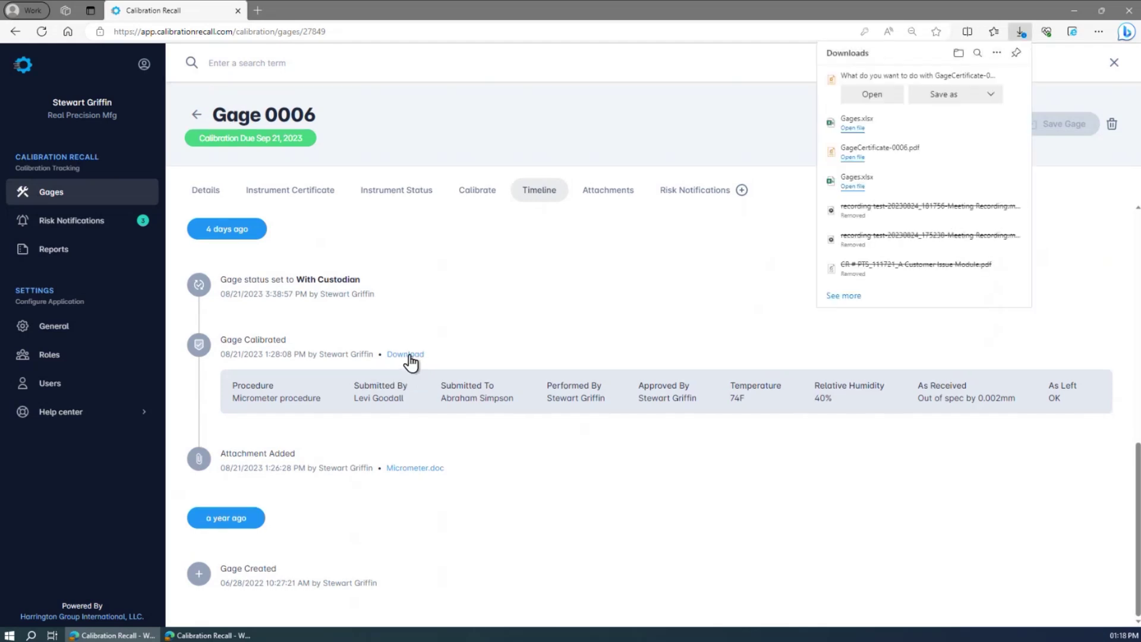
{"action": "left_click", "coordinate": [872, 95]}
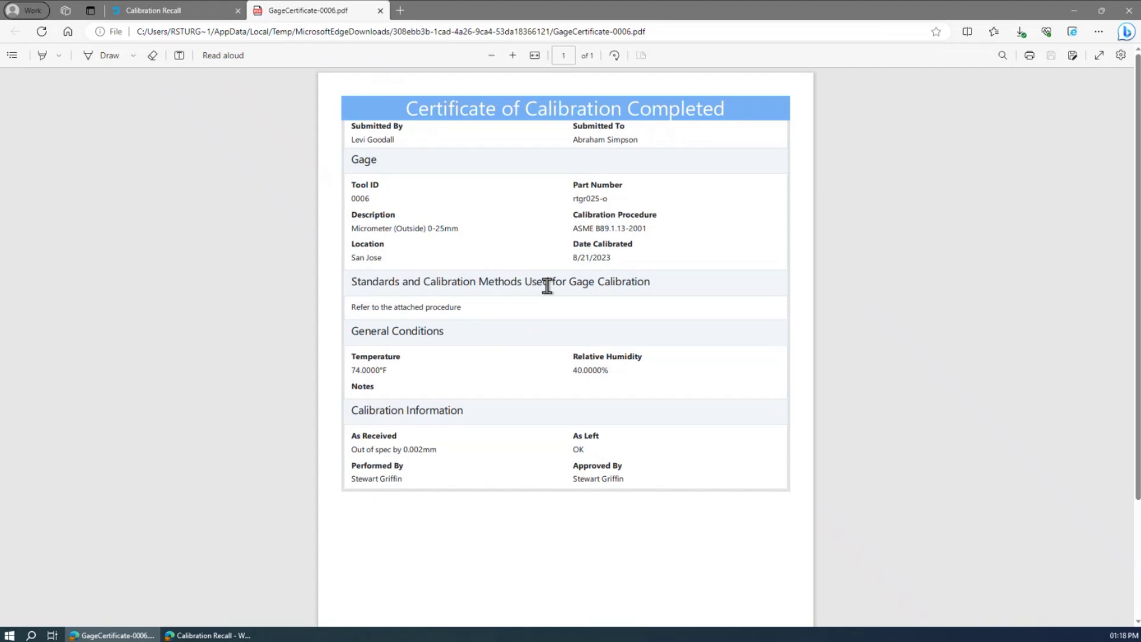
{"action": "left_click", "coordinate": [380, 11]}
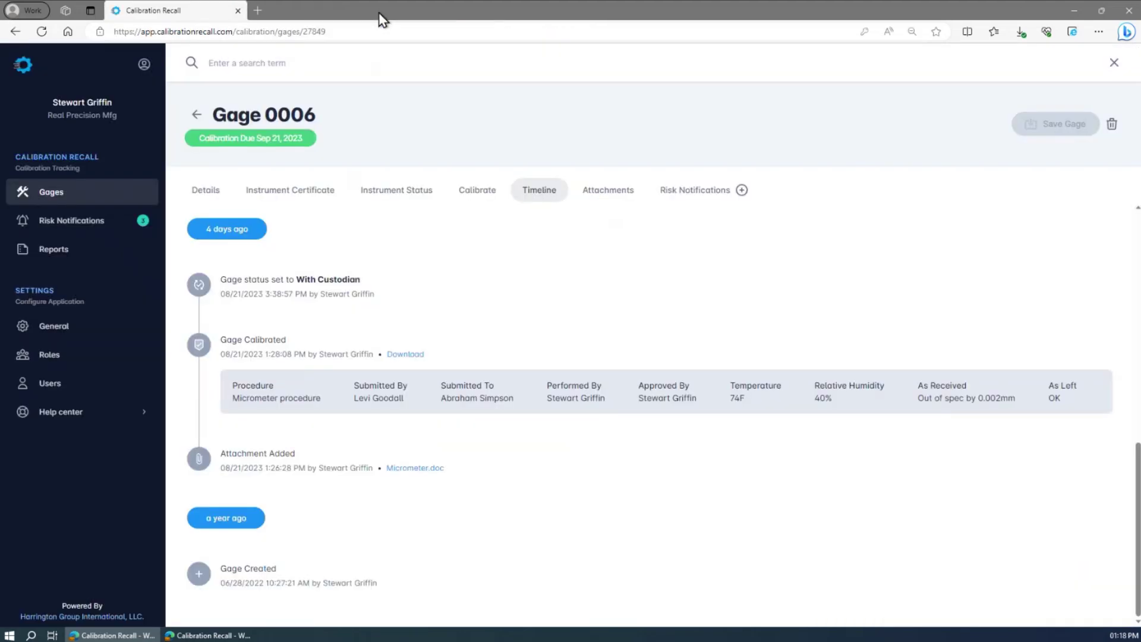
Step: Attach the image broken-wrench.jpg to gage 0006
{"action": "left_click", "coordinate": [608, 197]}
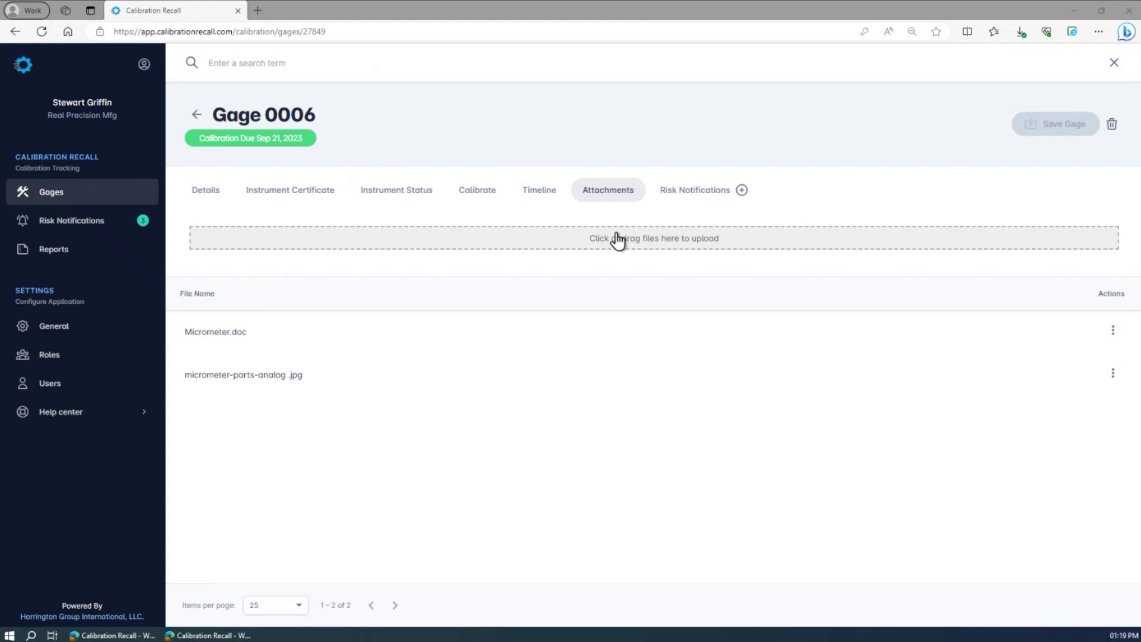
{"action": "left_click_drag", "start_coordinate": [172, 285], "coordinate": [735, 247]}
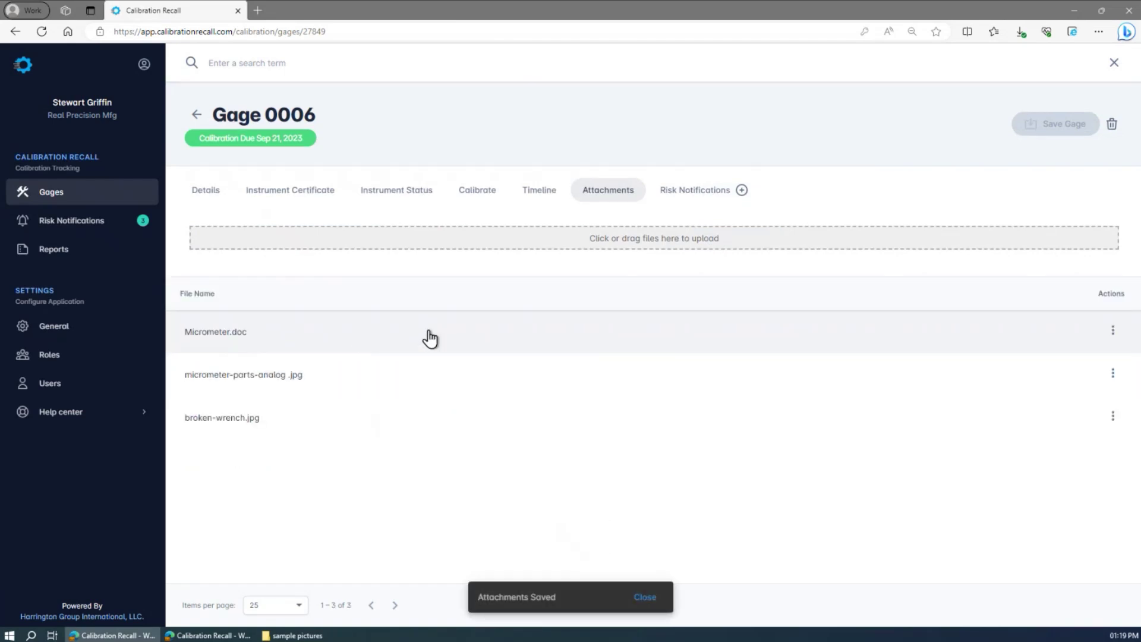
Step: View the Gauge Detail report and return to the list of reports
{"action": "left_click", "coordinate": [54, 249]}
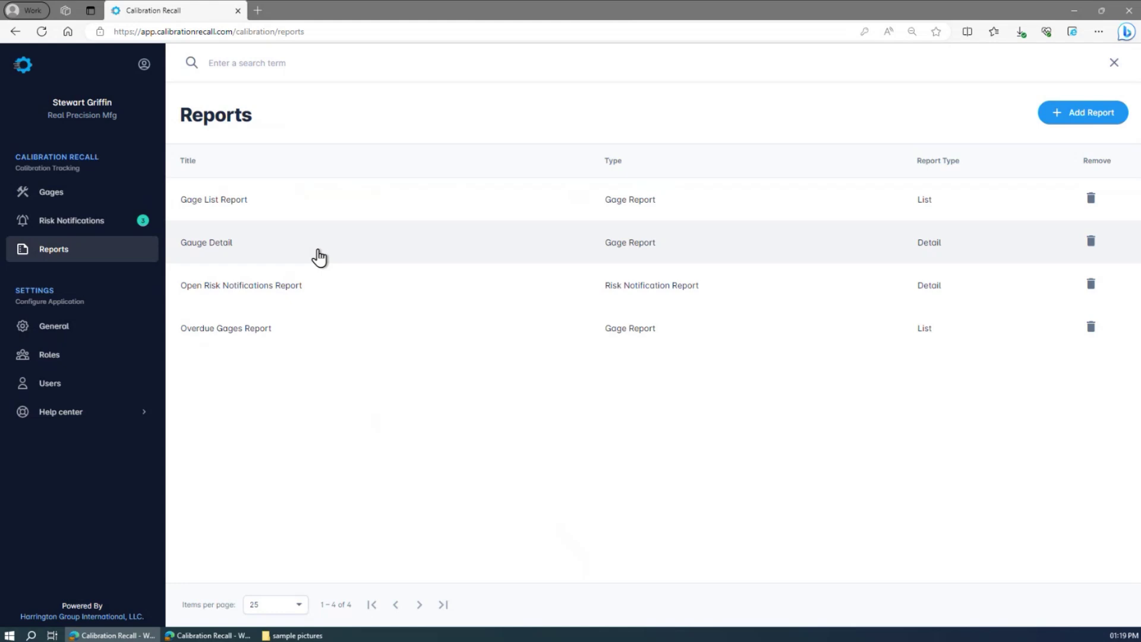
{"action": "left_click", "coordinate": [278, 251]}
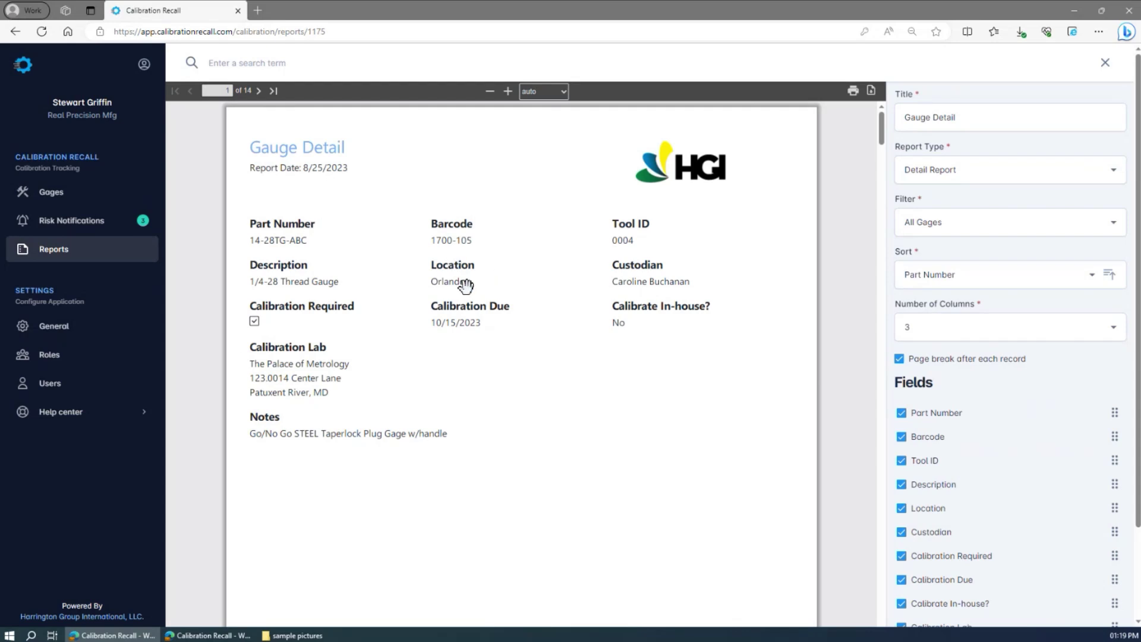
{"action": "left_click", "coordinate": [49, 254]}
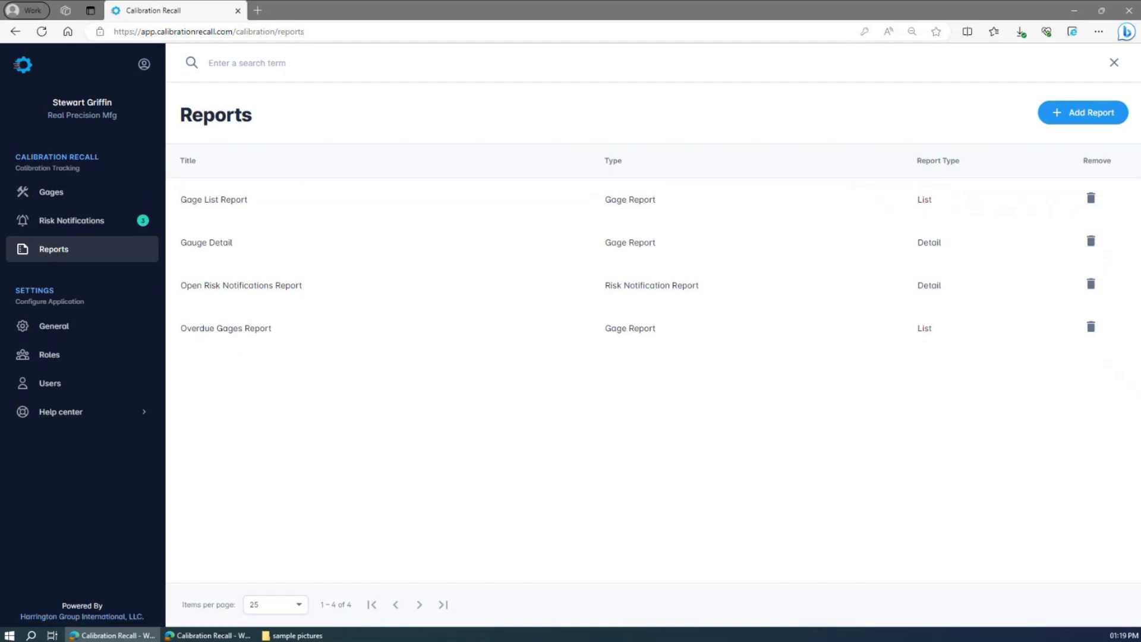
Step: Add a report titled Calibration Forecast with type Gage Report and report type List Report
{"action": "left_click", "coordinate": [1097, 112]}
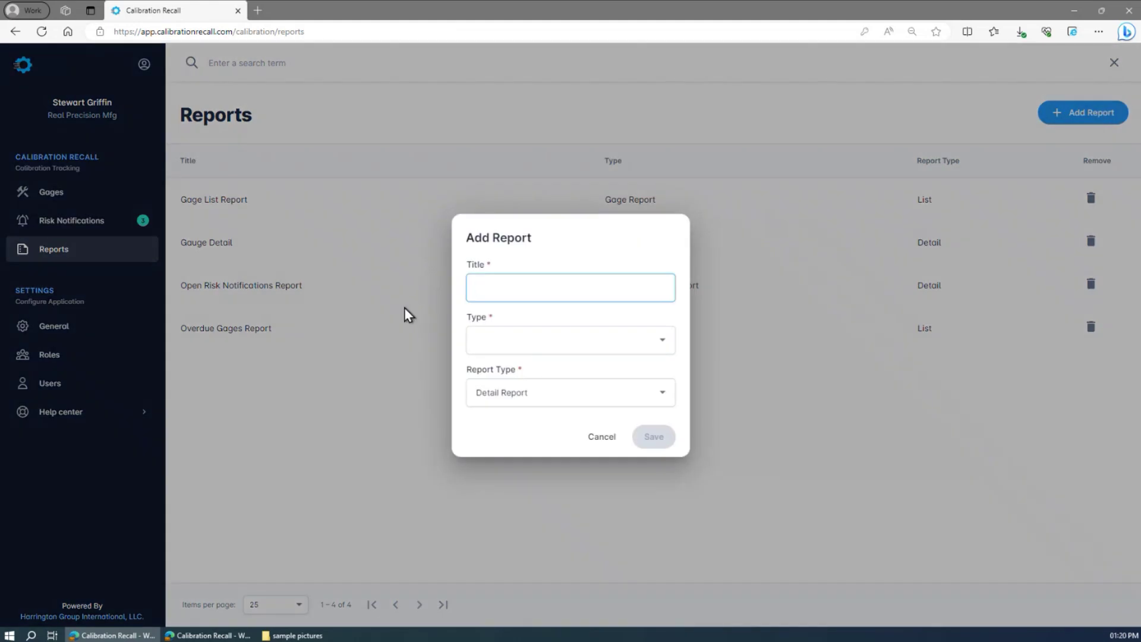
{"action": "left_click", "coordinate": [570, 295]}
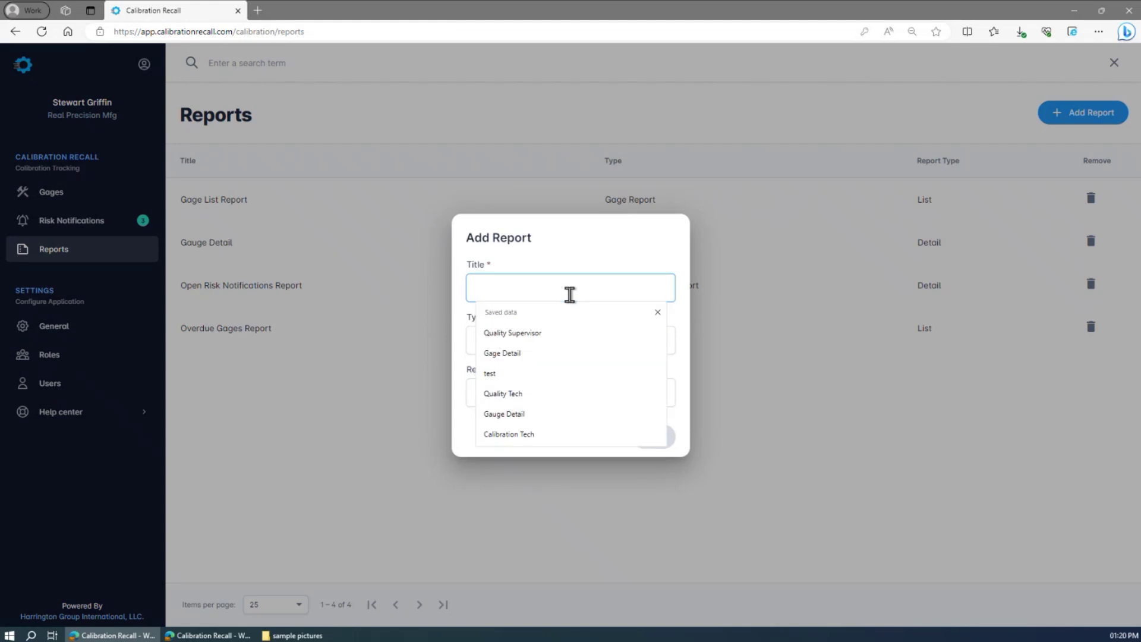
{"action": "type", "text": "Calibration Forecast"}
{"action": "left_click", "coordinate": [599, 345]}
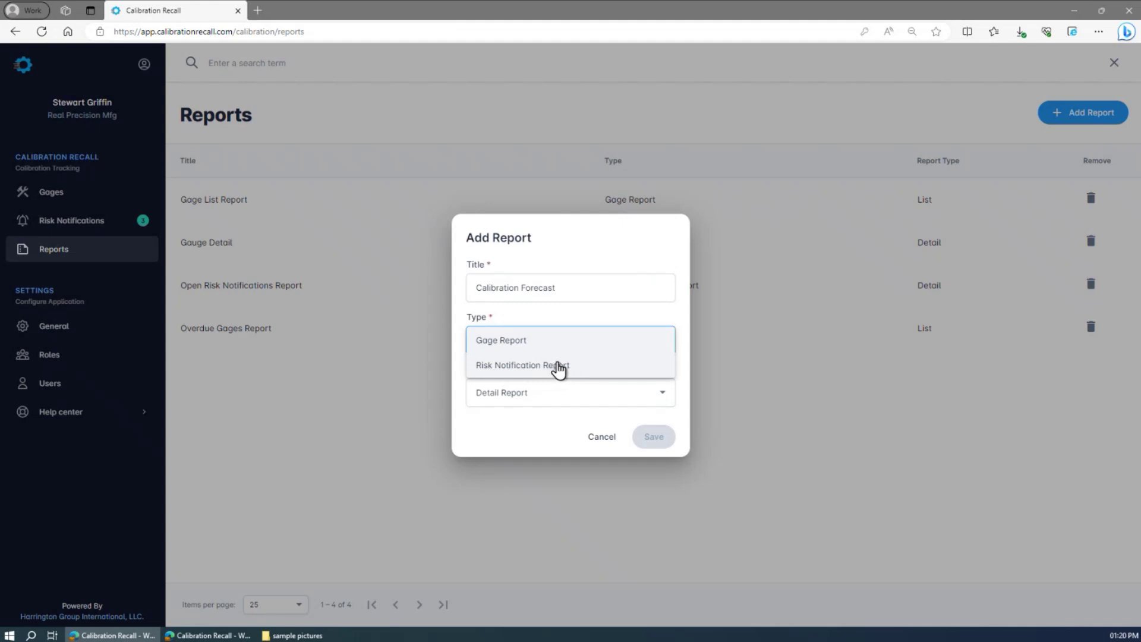
{"action": "left_click", "coordinate": [539, 348]}
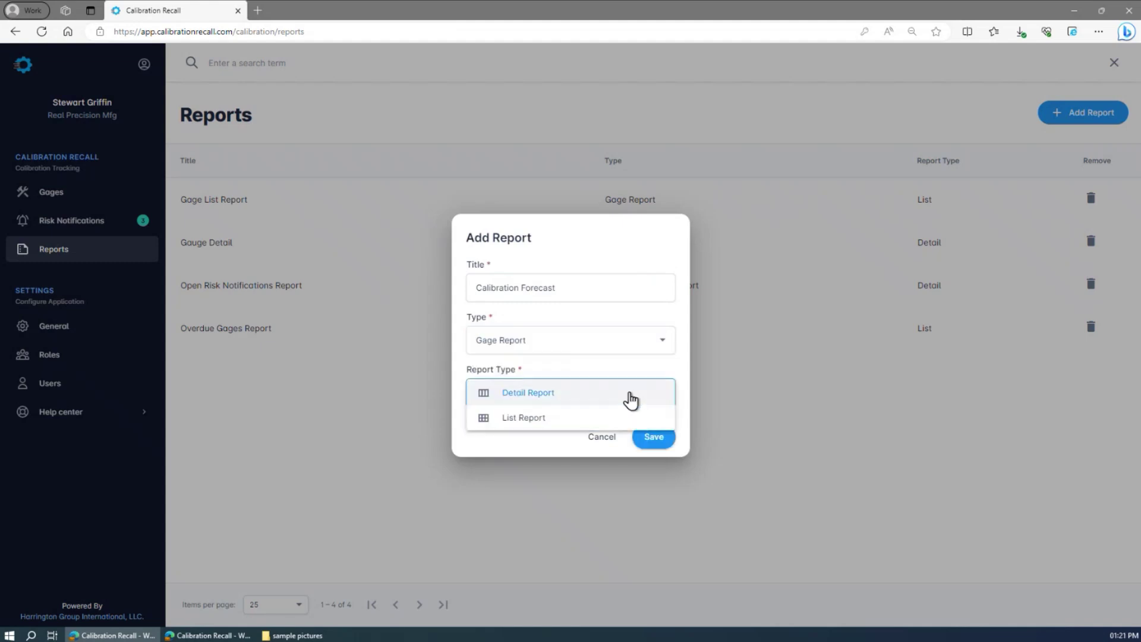
{"action": "left_click", "coordinate": [581, 423]}
{"action": "left_click", "coordinate": [661, 447]}
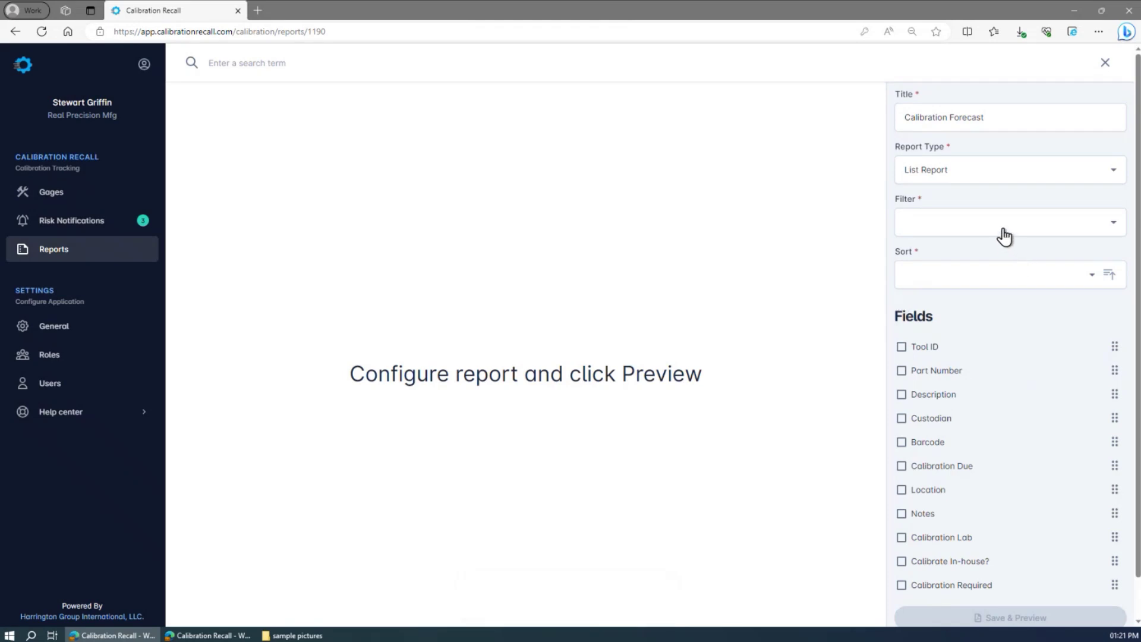
Step: Set the Calibration Forecast report's filter to Calibration Required and its sort to Calibration Due
{"action": "left_click", "coordinate": [1112, 233]}
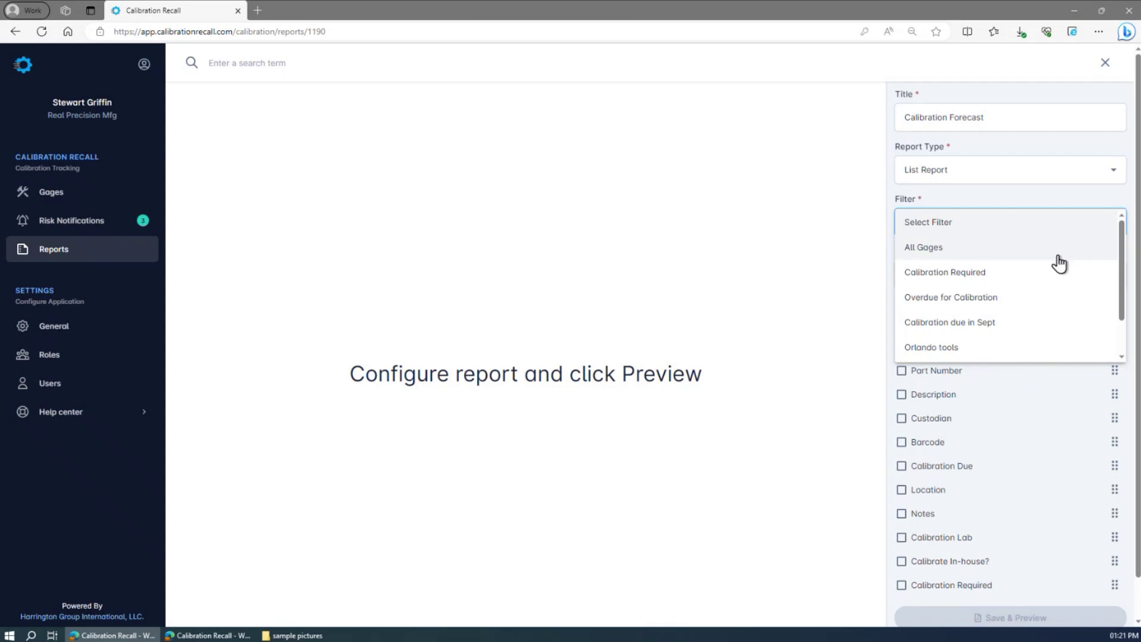
{"action": "left_click", "coordinate": [1012, 279]}
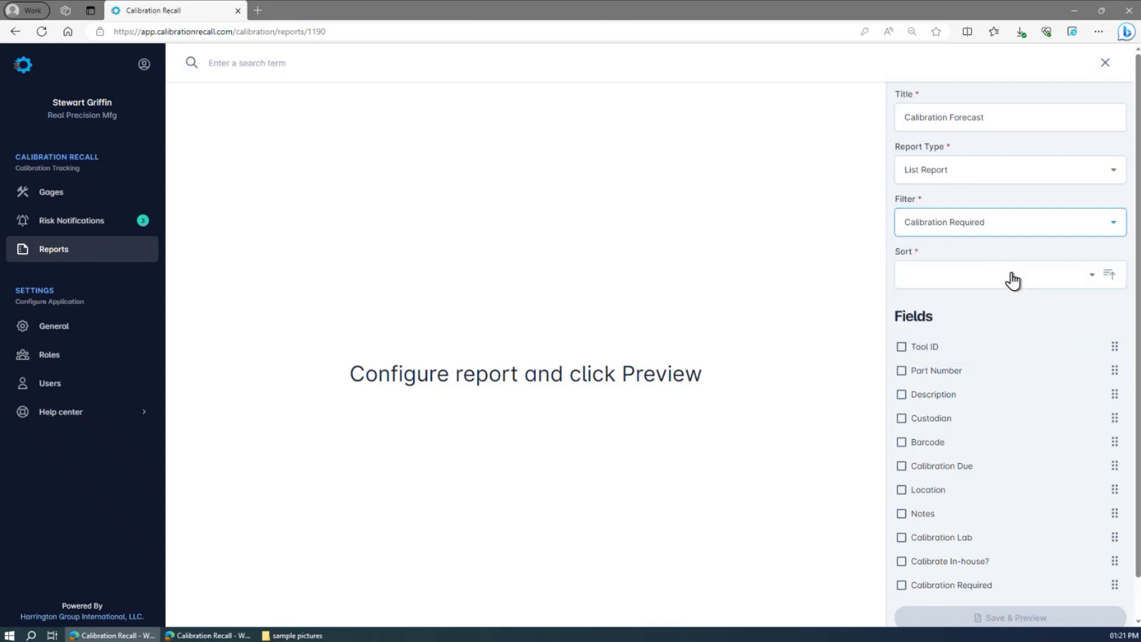
{"action": "left_click", "coordinate": [1087, 277]}
{"action": "scroll", "coordinate": [1023, 351], "scroll_direction": "down", "scroll_amount": 3}
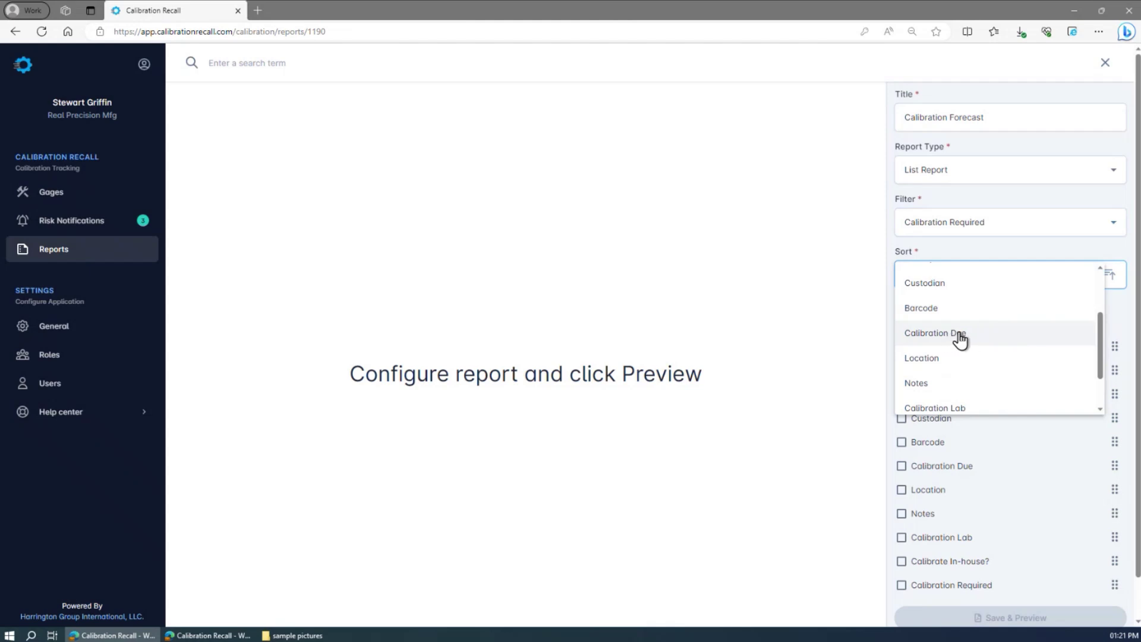
{"action": "left_click", "coordinate": [960, 336]}
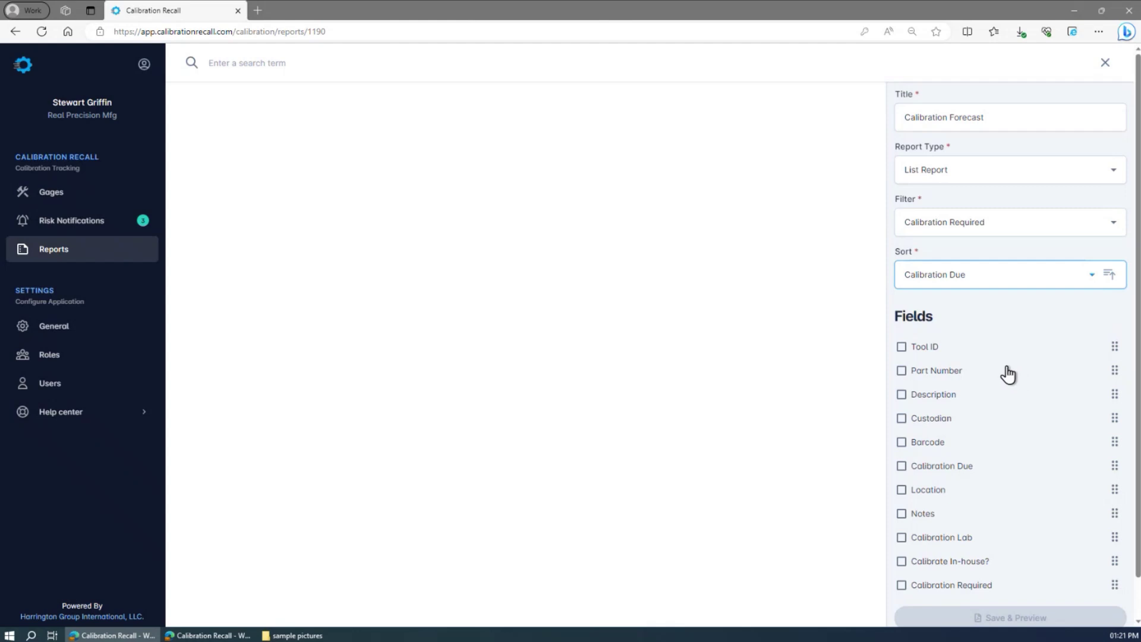
Step: Include Part Number, Barcode and Description in the report and arrange them in that order ahead of Tool ID
{"action": "left_click", "coordinate": [902, 371]}
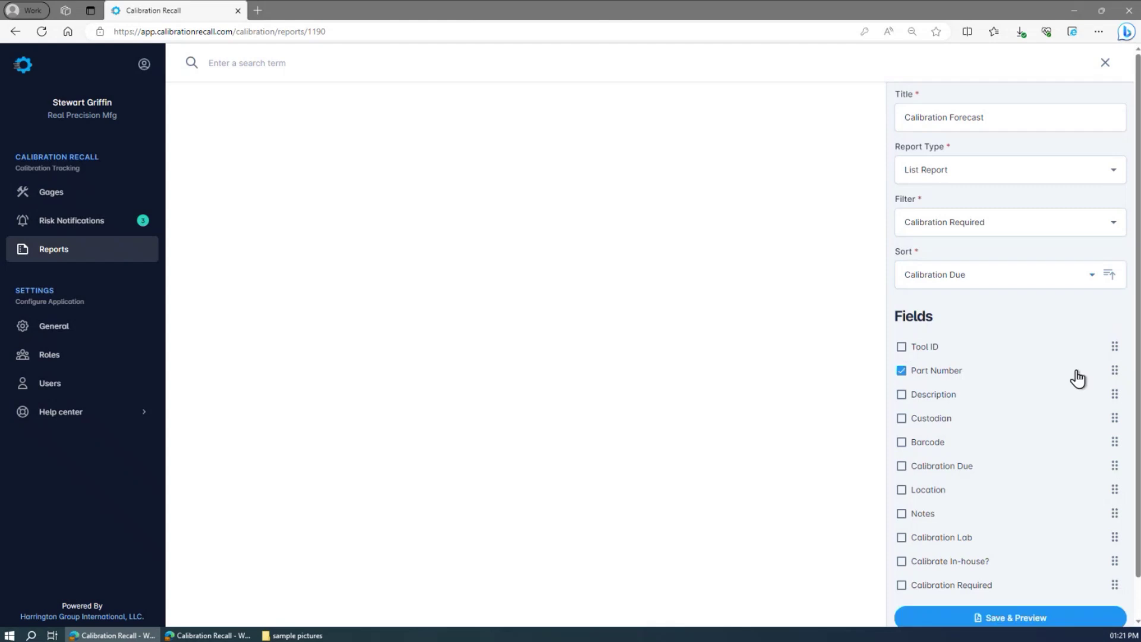
{"action": "left_click_drag", "start_coordinate": [1113, 369], "coordinate": [1113, 345]}
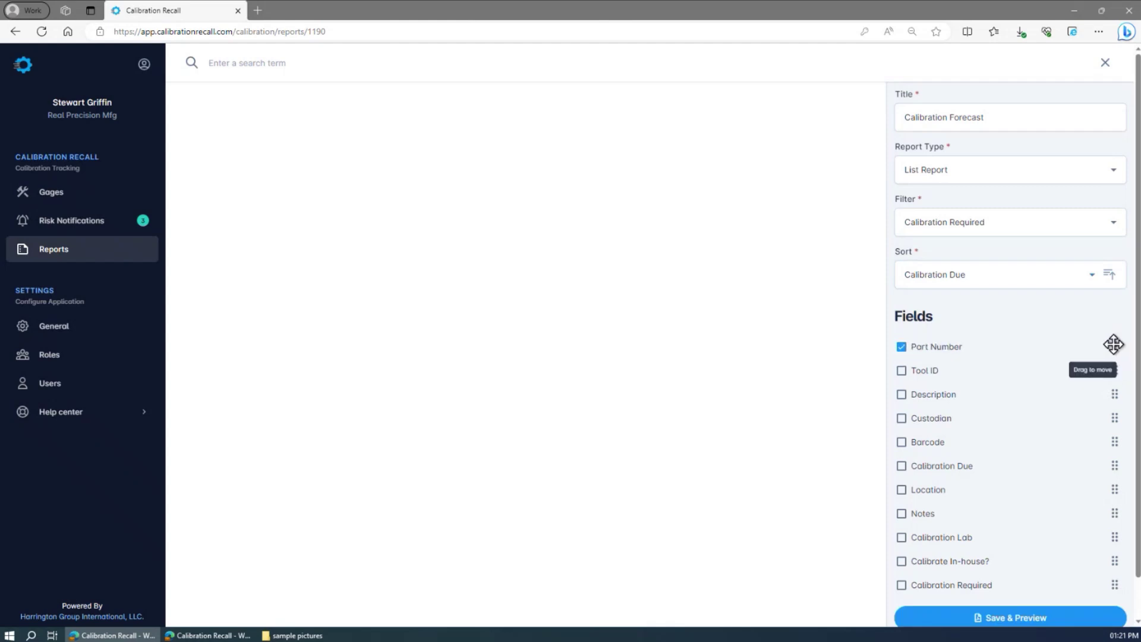
{"action": "left_click", "coordinate": [901, 441]}
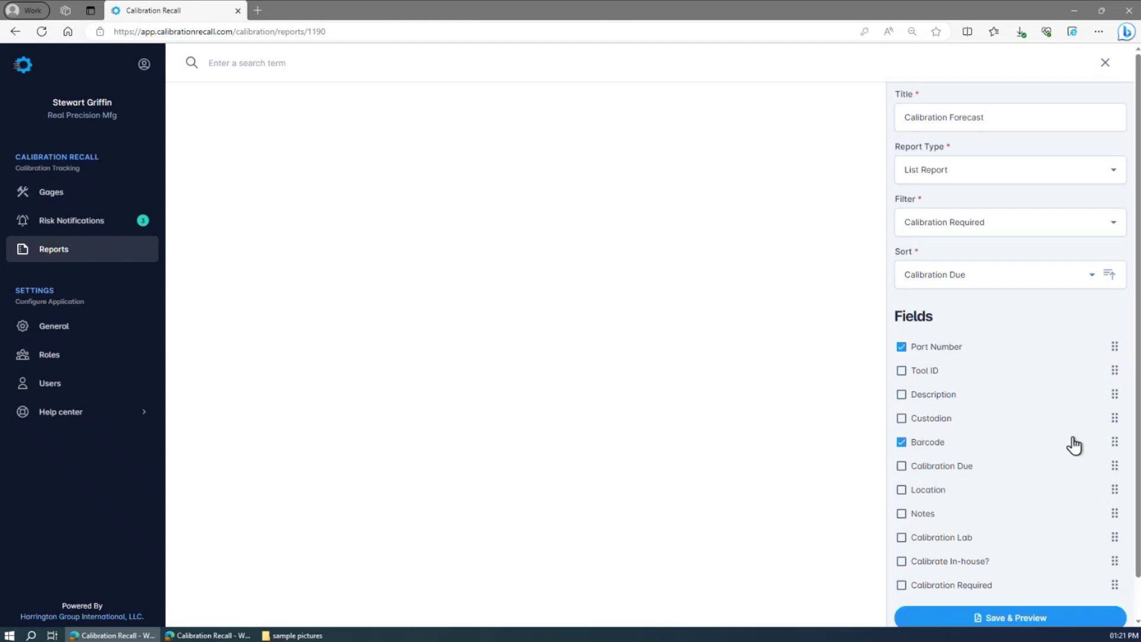
{"action": "left_click_drag", "start_coordinate": [1114, 442], "coordinate": [1114, 369]}
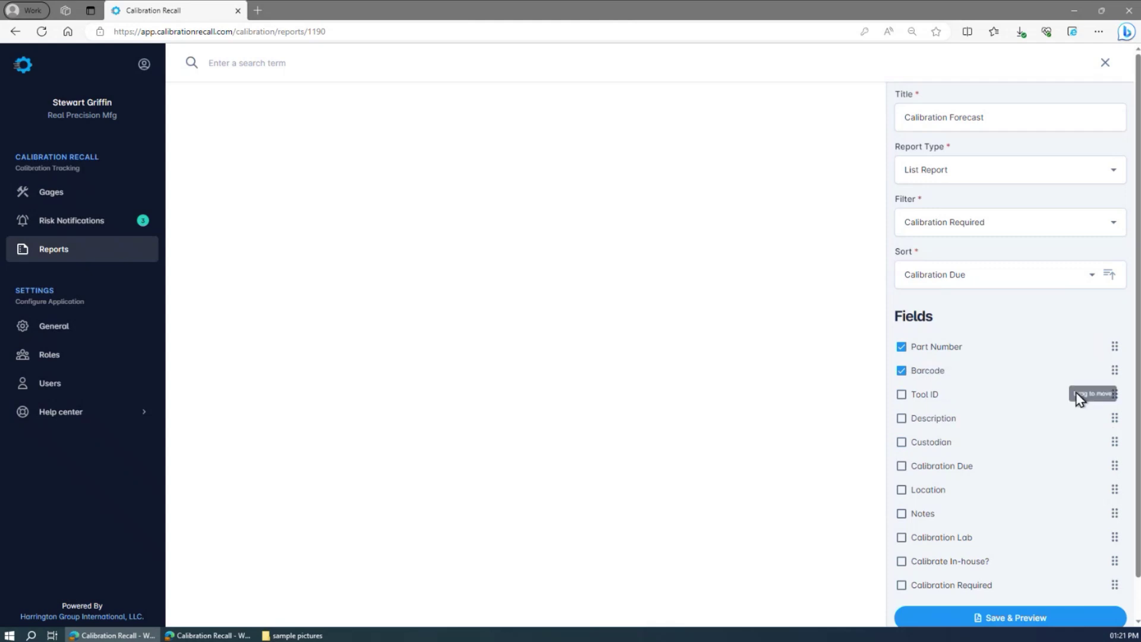
{"action": "left_click", "coordinate": [901, 418]}
{"action": "left_click_drag", "start_coordinate": [1114, 418], "coordinate": [1114, 392]}
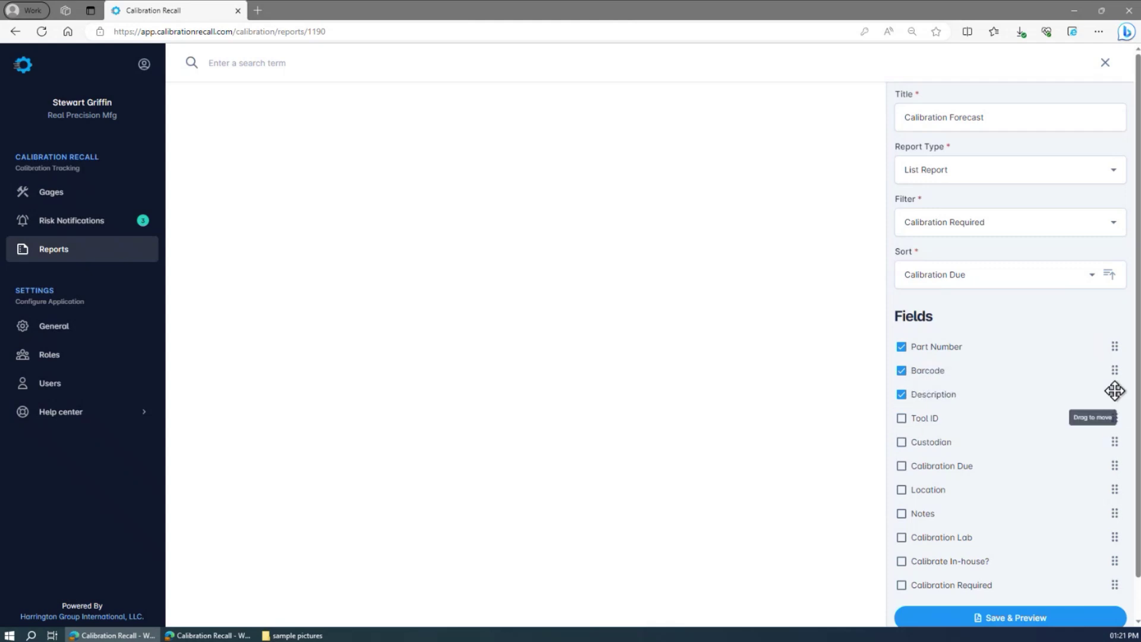
Step: Add the Custodian and Calibration Due fields to the Calibration Forecast report, and save and preview it
{"action": "left_click", "coordinate": [901, 442]}
{"action": "scroll", "coordinate": [906, 443], "scroll_direction": "down", "scroll_amount": 1}
{"action": "left_click", "coordinate": [901, 422]}
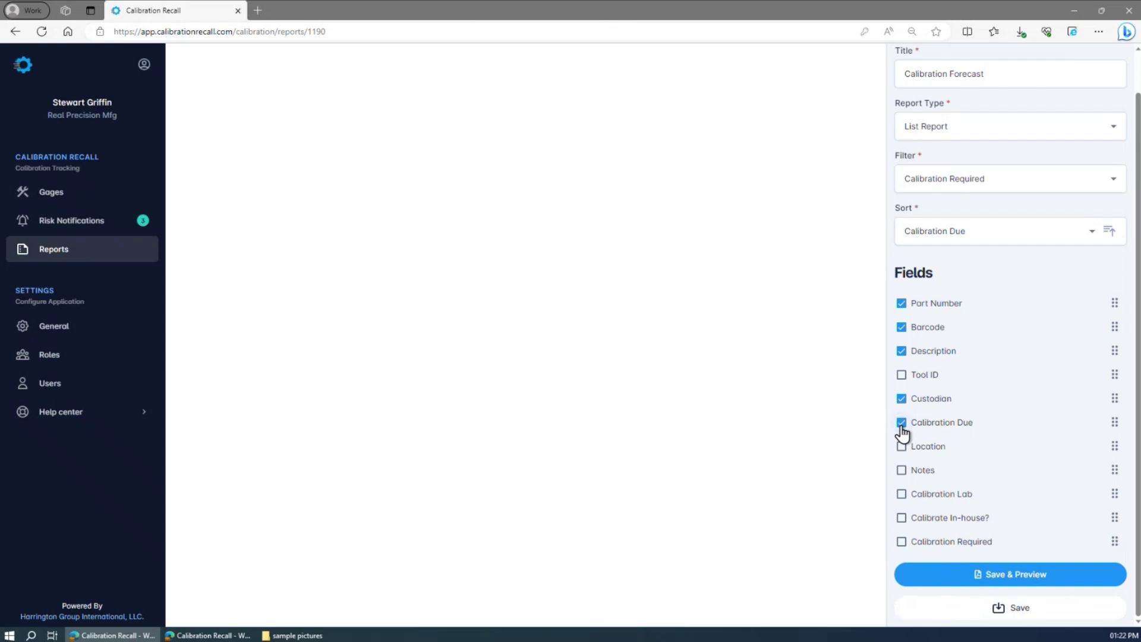
{"action": "left_click", "coordinate": [1021, 576]}
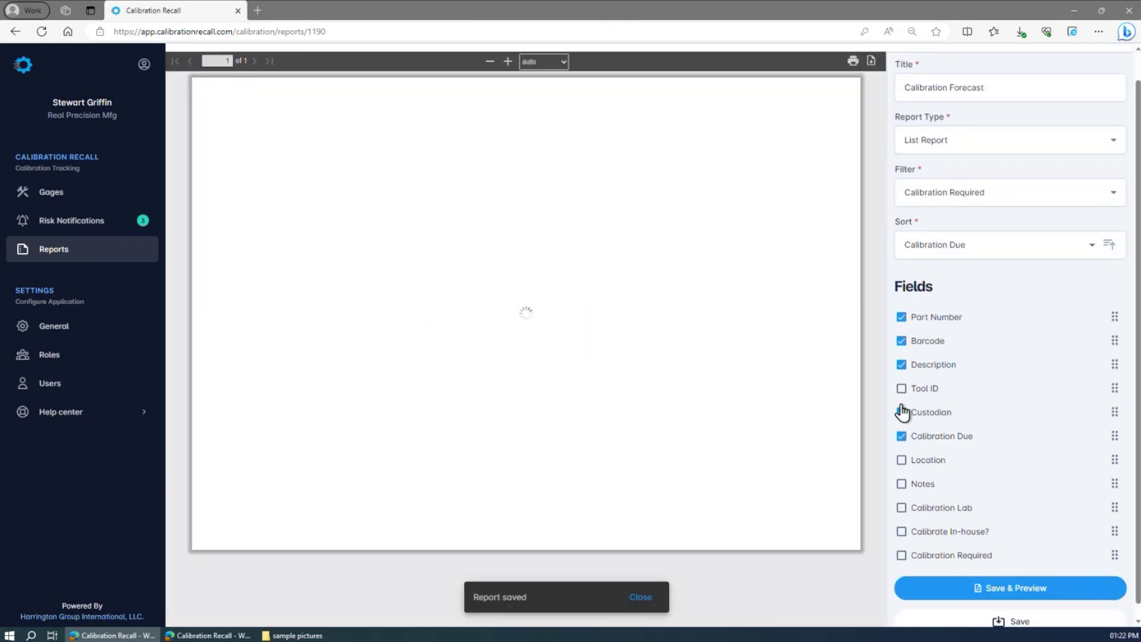
{"action": "left_click", "coordinate": [901, 412]}
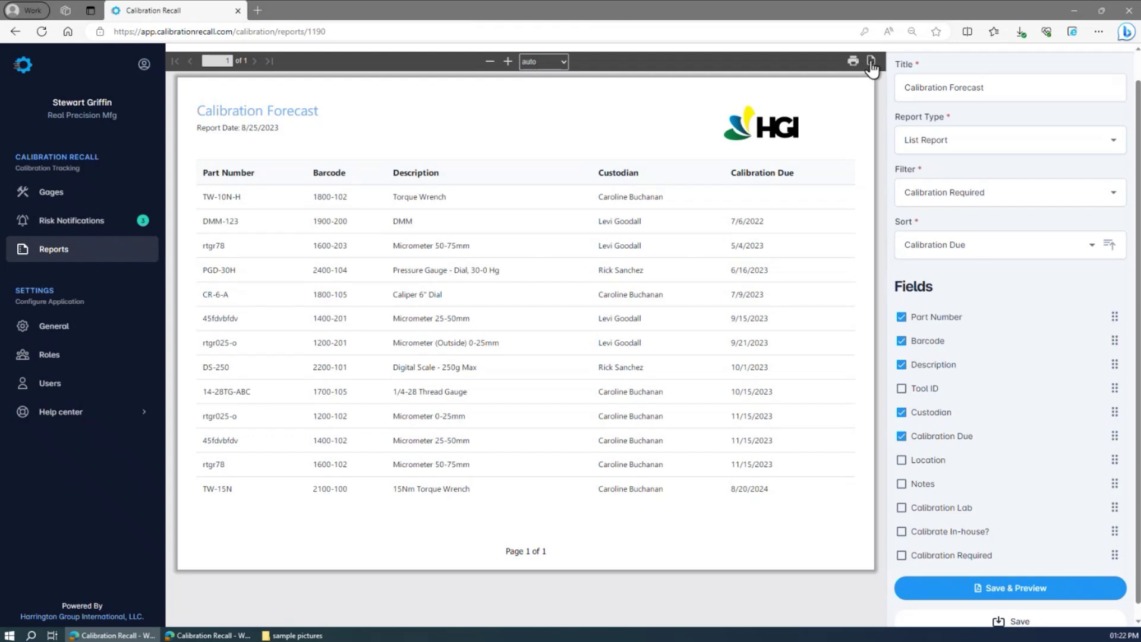
Step: Examine the list of gage fields in the general settings
{"action": "left_click", "coordinate": [116, 337]}
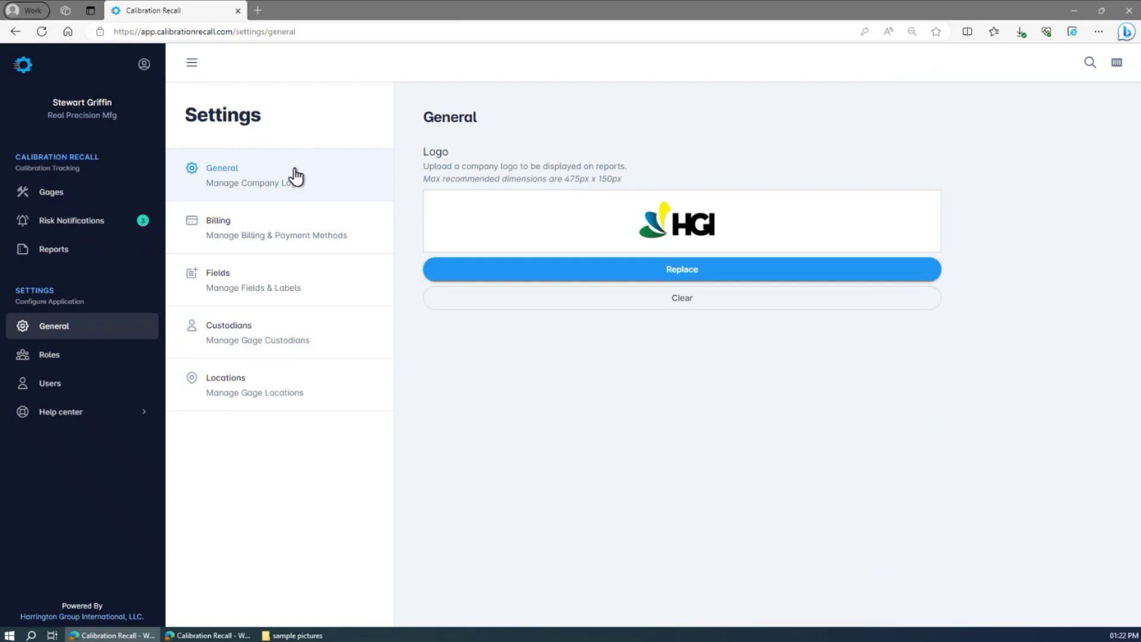
{"action": "left_click", "coordinate": [316, 286]}
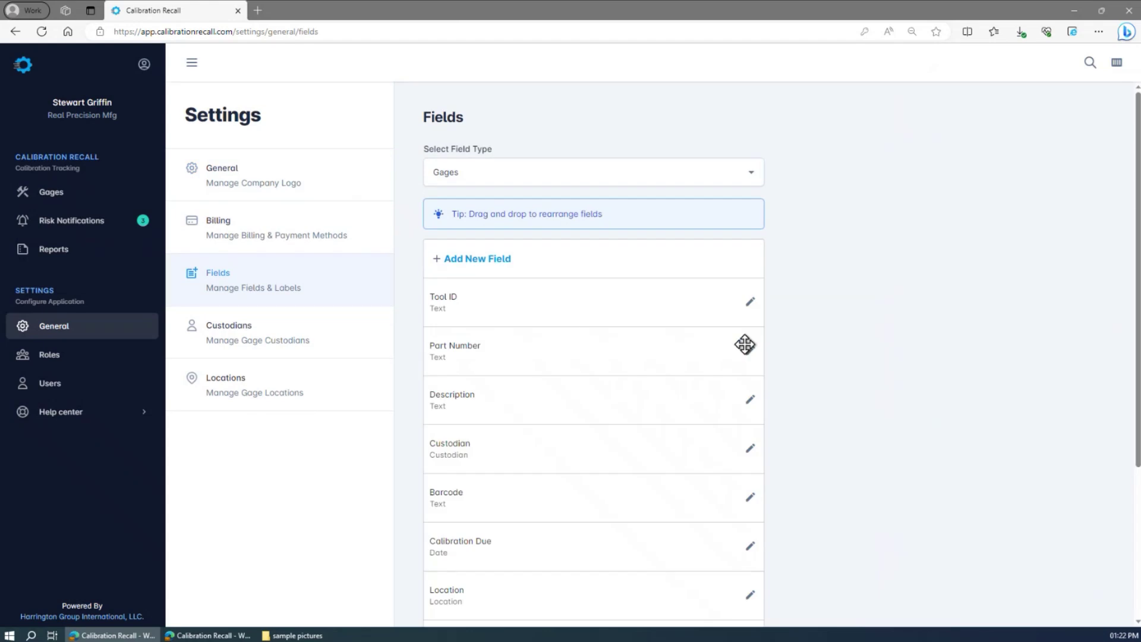
{"action": "scroll", "coordinate": [693, 413], "scroll_direction": "down", "scroll_amount": 3}
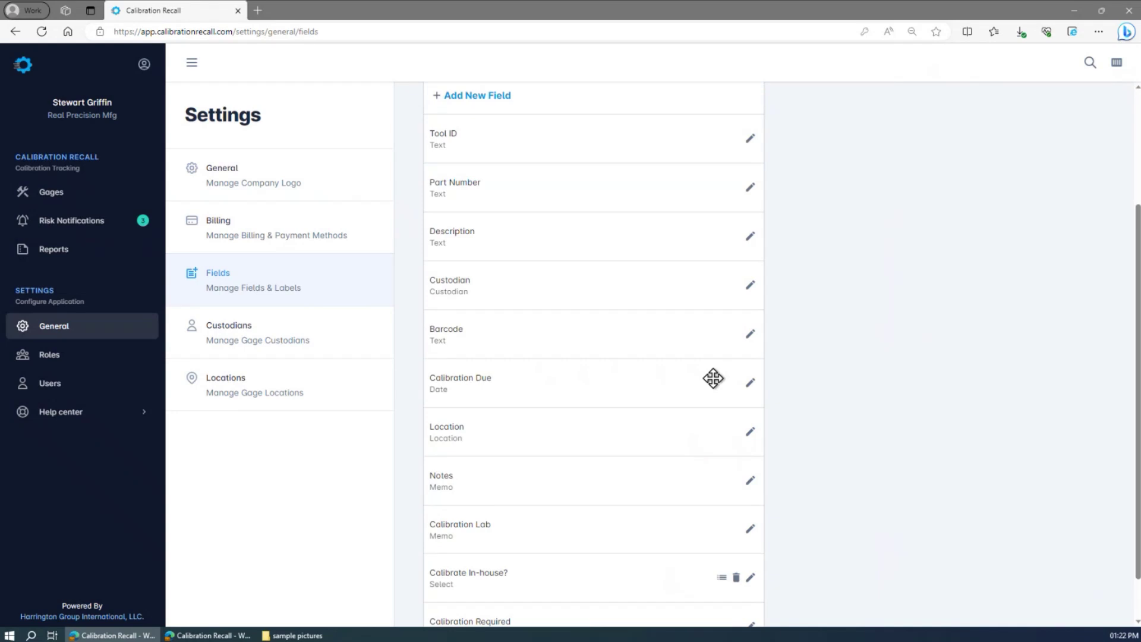
Step: Examine the field types available for a new custom gage field, and cancel without adding one
{"action": "scroll", "coordinate": [713, 380], "scroll_direction": "up", "scroll_amount": 1}
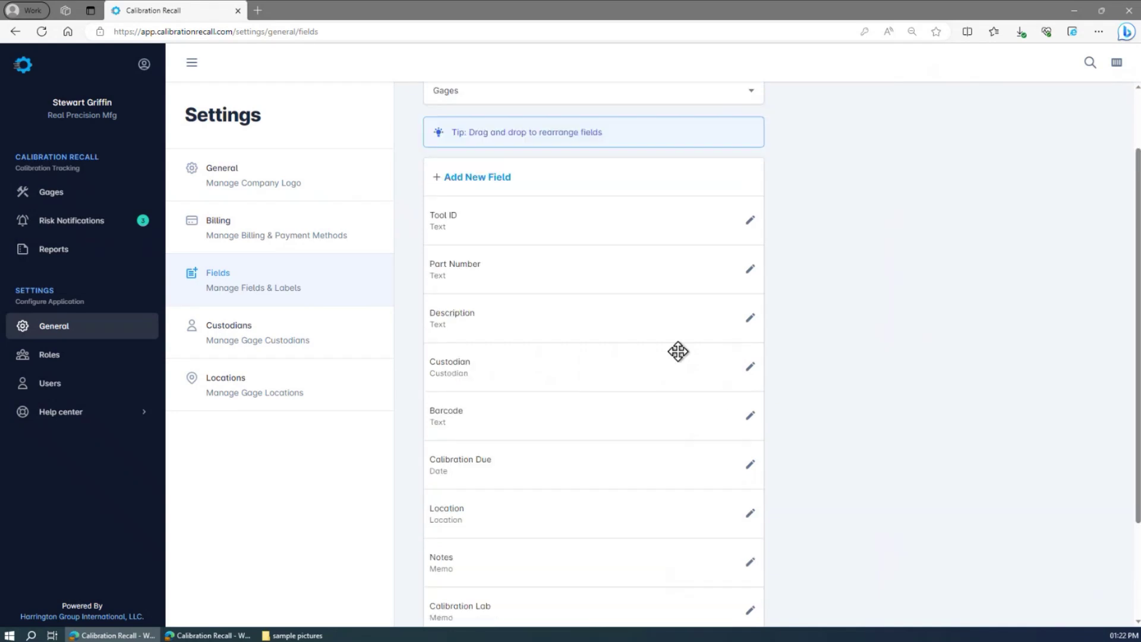
{"action": "left_click", "coordinate": [490, 186]}
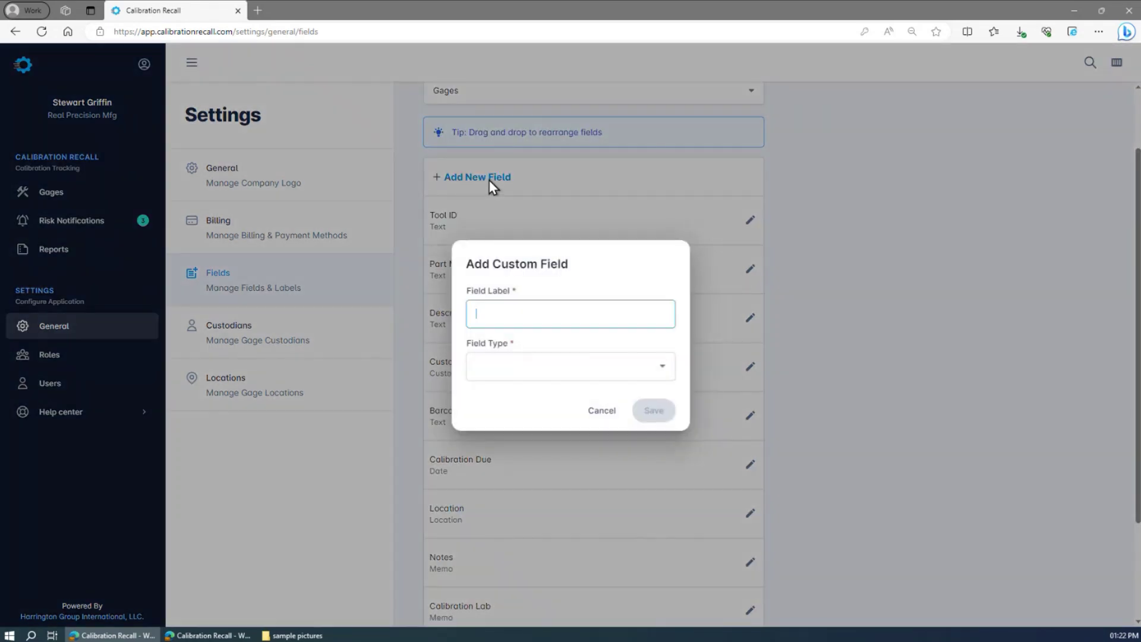
{"action": "left_click", "coordinate": [666, 375]}
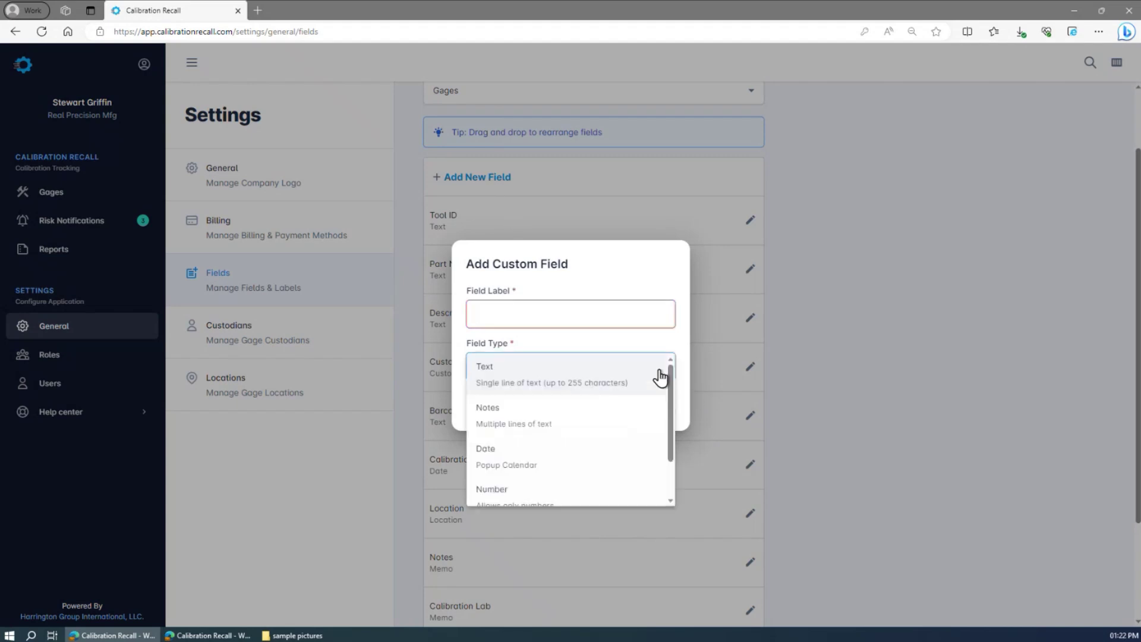
{"action": "scroll", "coordinate": [611, 435], "scroll_direction": "down", "scroll_amount": 3}
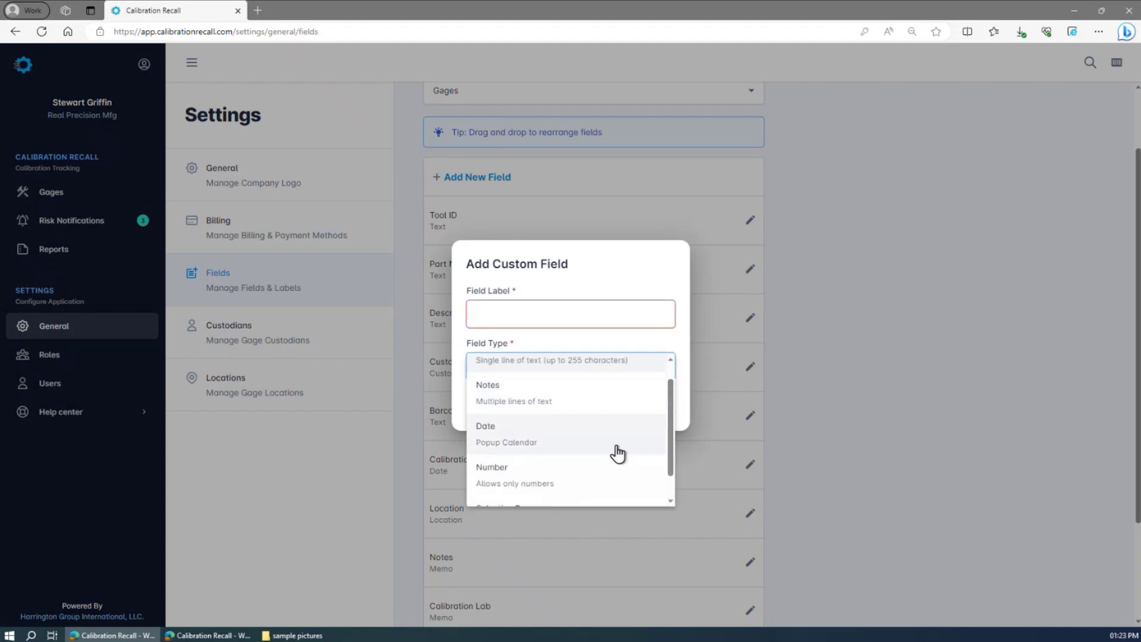
{"action": "left_click", "coordinate": [944, 347]}
{"action": "left_click", "coordinate": [600, 414]}
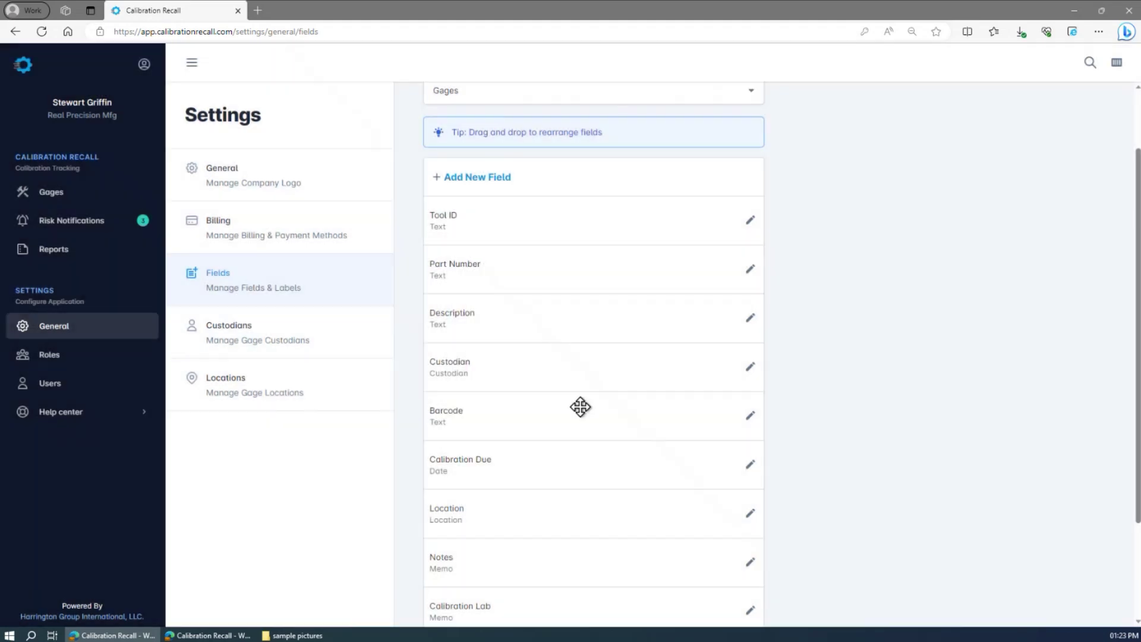
Step: Review the gage custodians and the form for adding one, and view the list of gage locations
{"action": "left_click", "coordinate": [298, 346]}
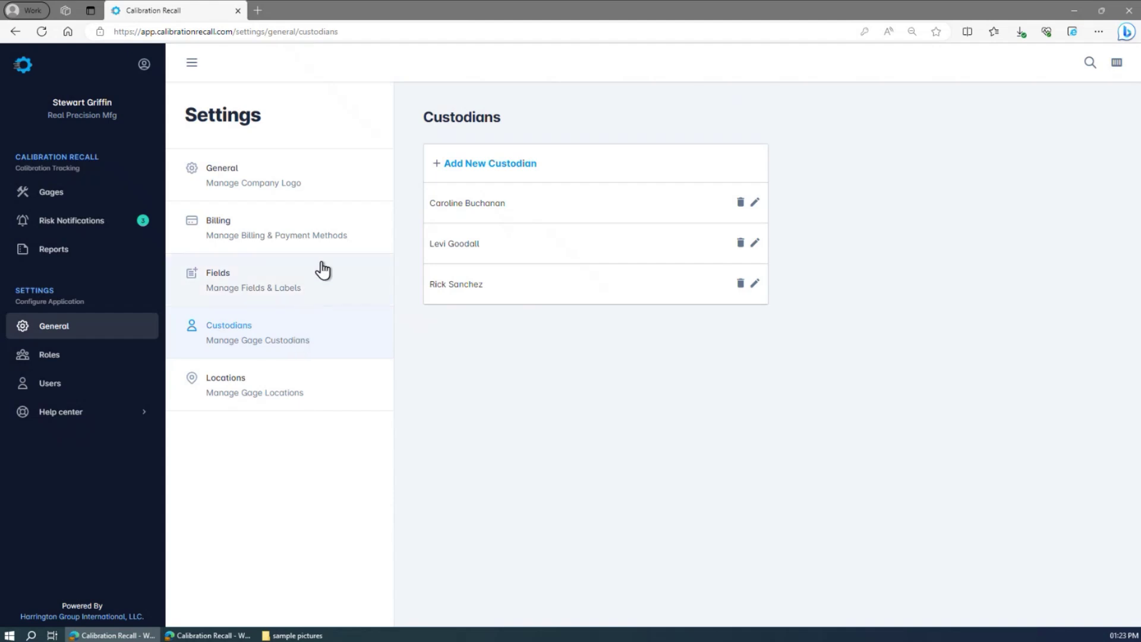
{"action": "left_click", "coordinate": [518, 169]}
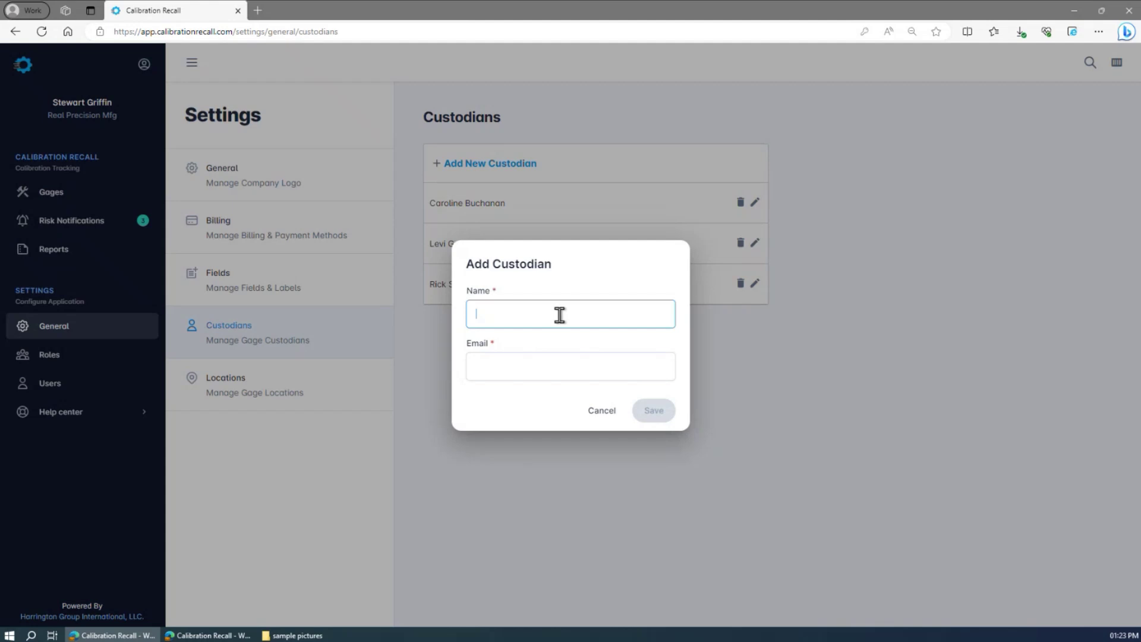
{"action": "left_click", "coordinate": [600, 410]}
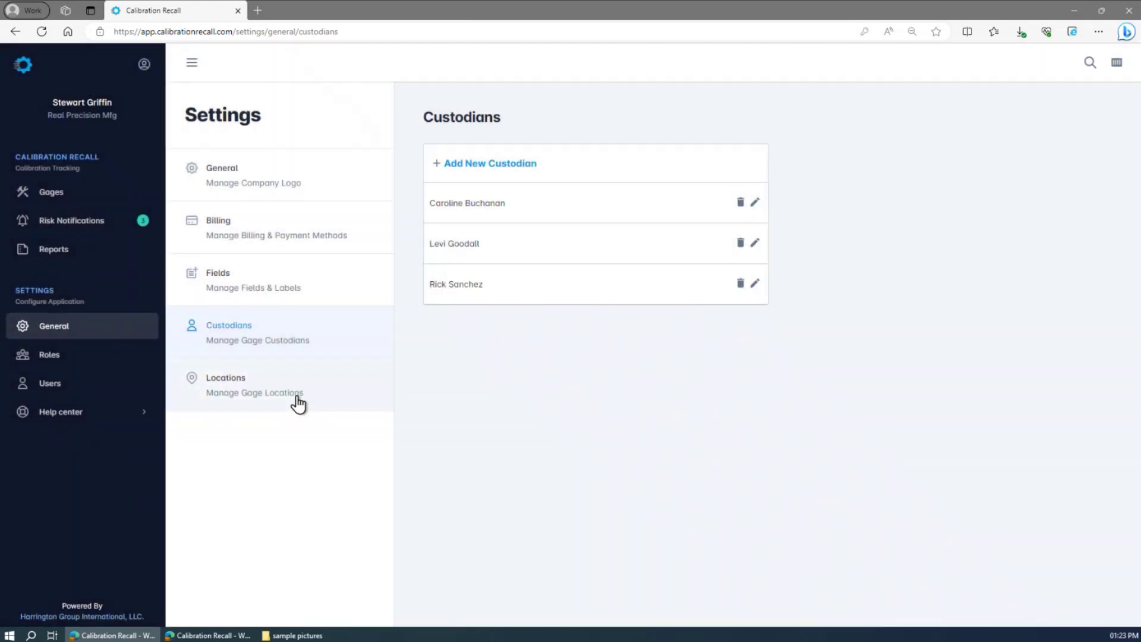
{"action": "left_click", "coordinate": [300, 399]}
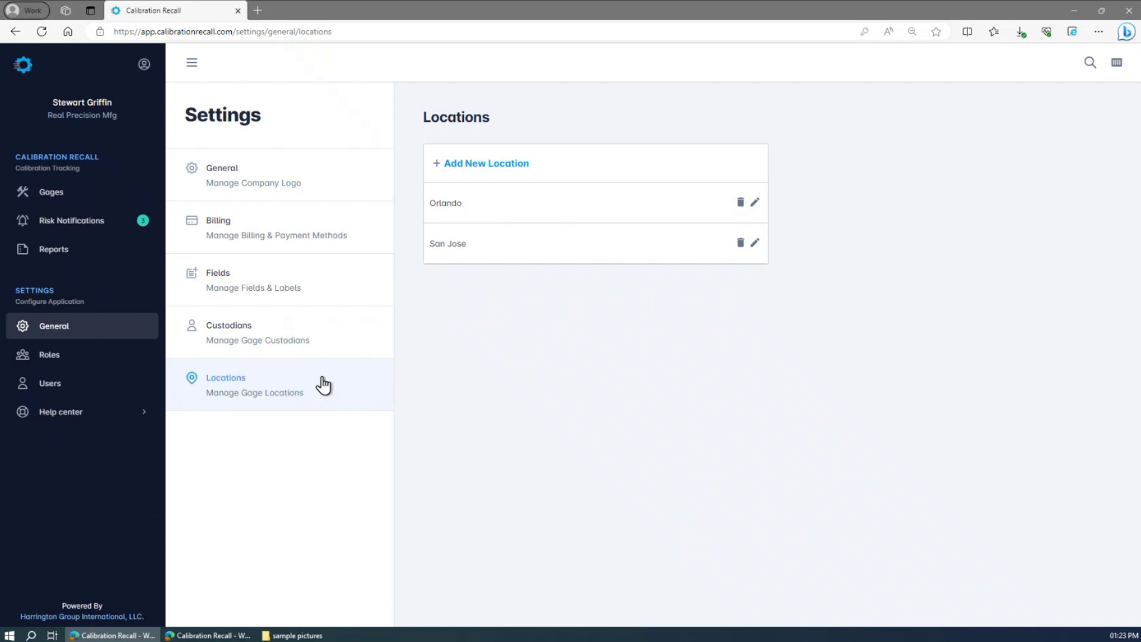
Step: Add two users with edit access as members of the Tool Management role
{"action": "left_click", "coordinate": [107, 365]}
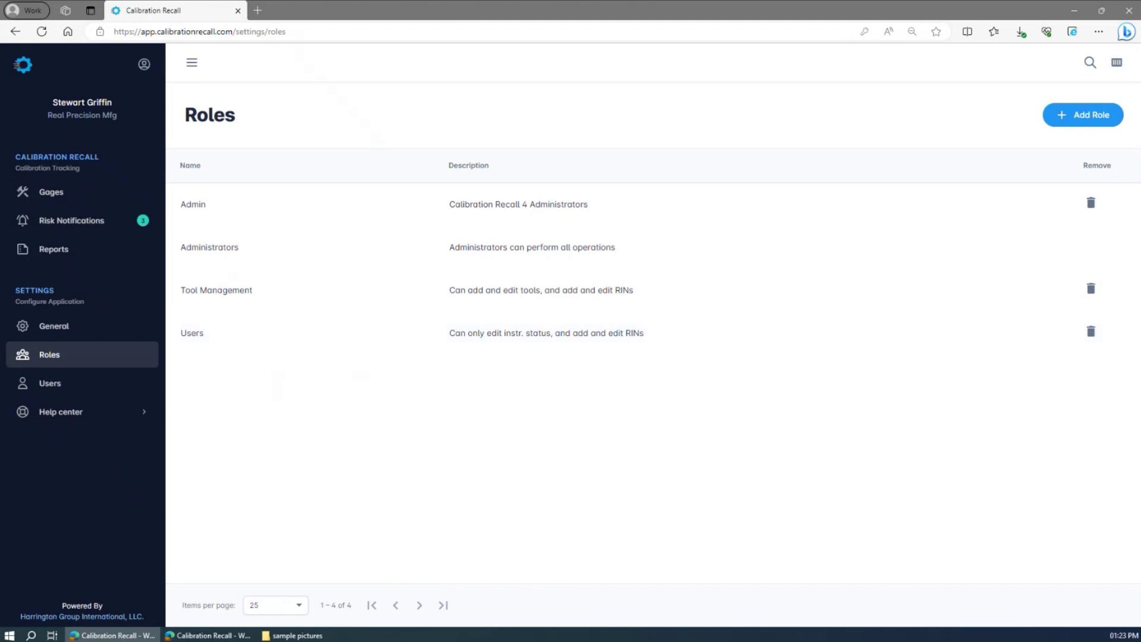
{"action": "left_click", "coordinate": [312, 308]}
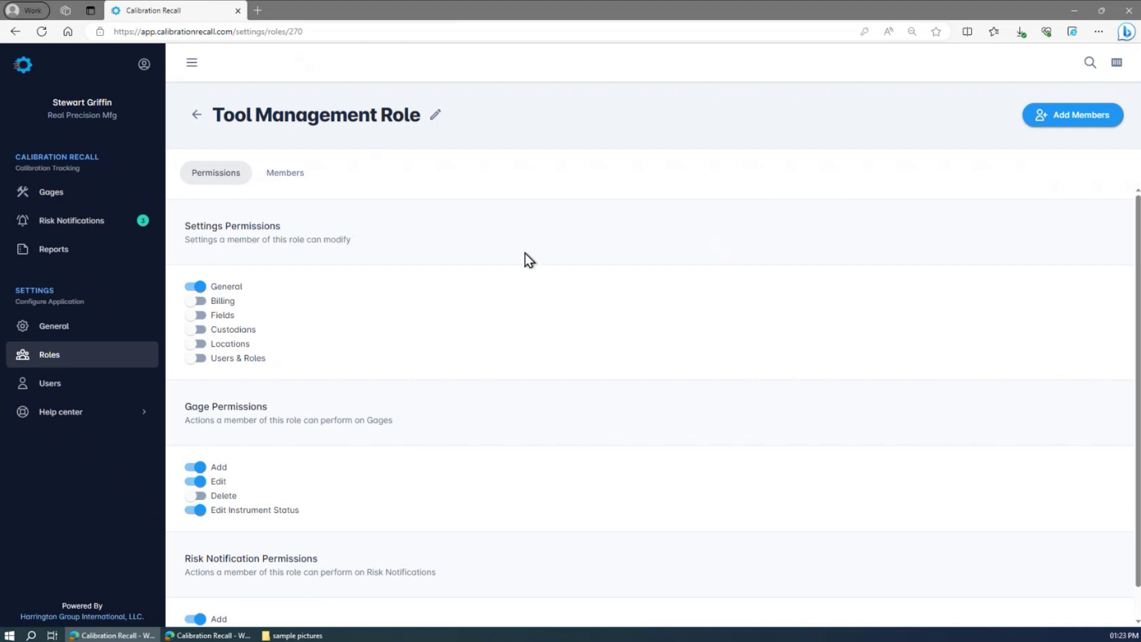
{"action": "left_click", "coordinate": [1079, 115]}
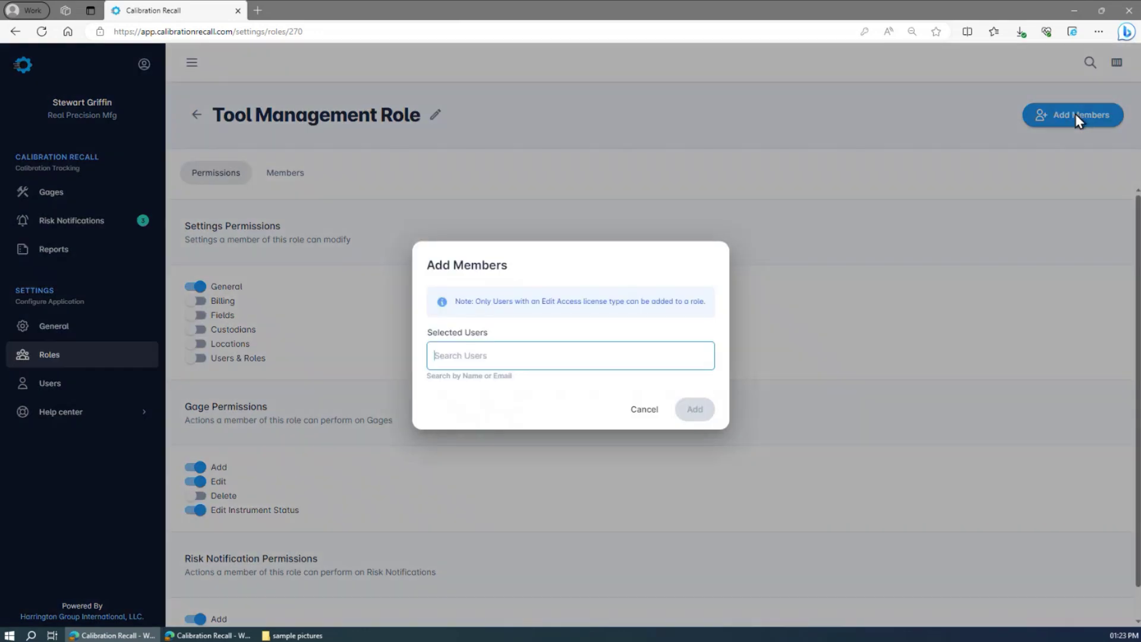
{"action": "type", "text": "summ"}
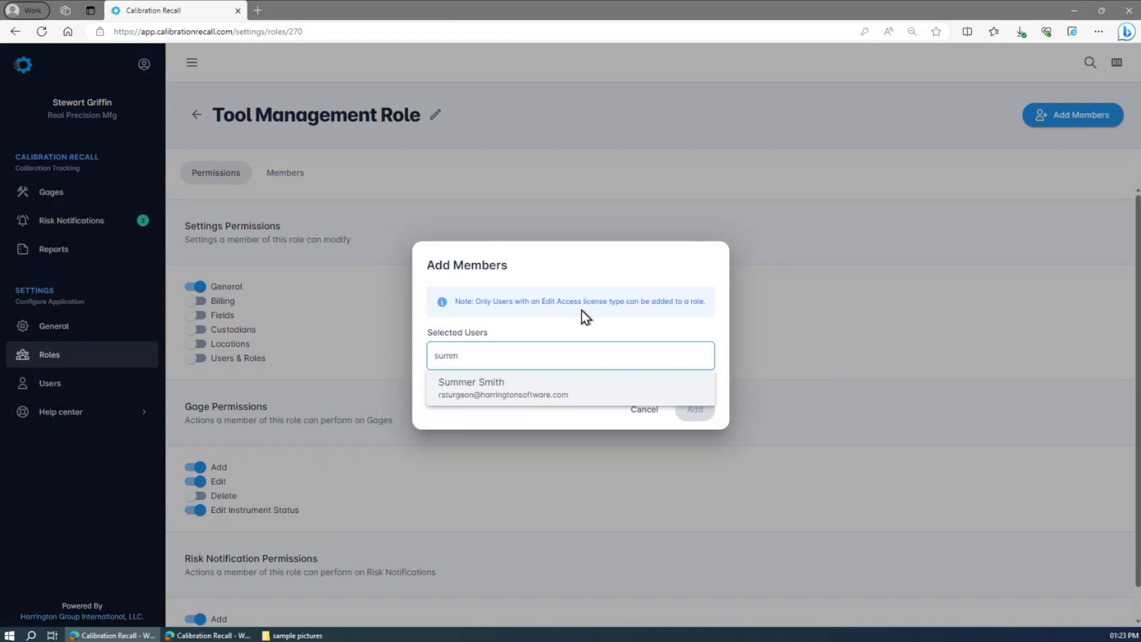
{"action": "left_click", "coordinate": [495, 396]}
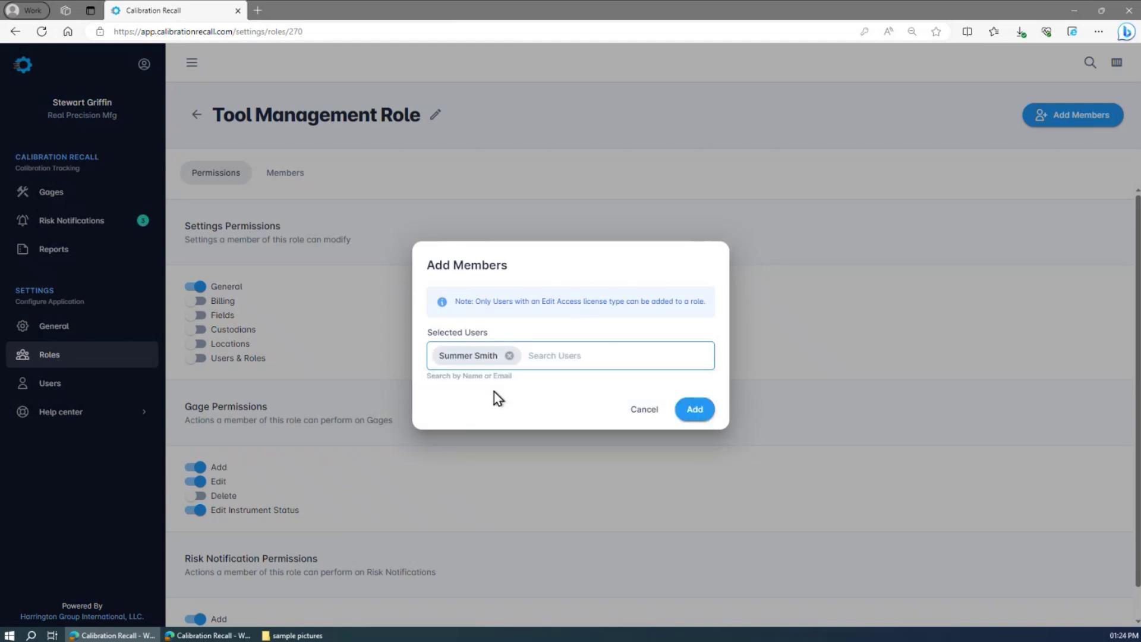
{"action": "type", "text": "abra"}
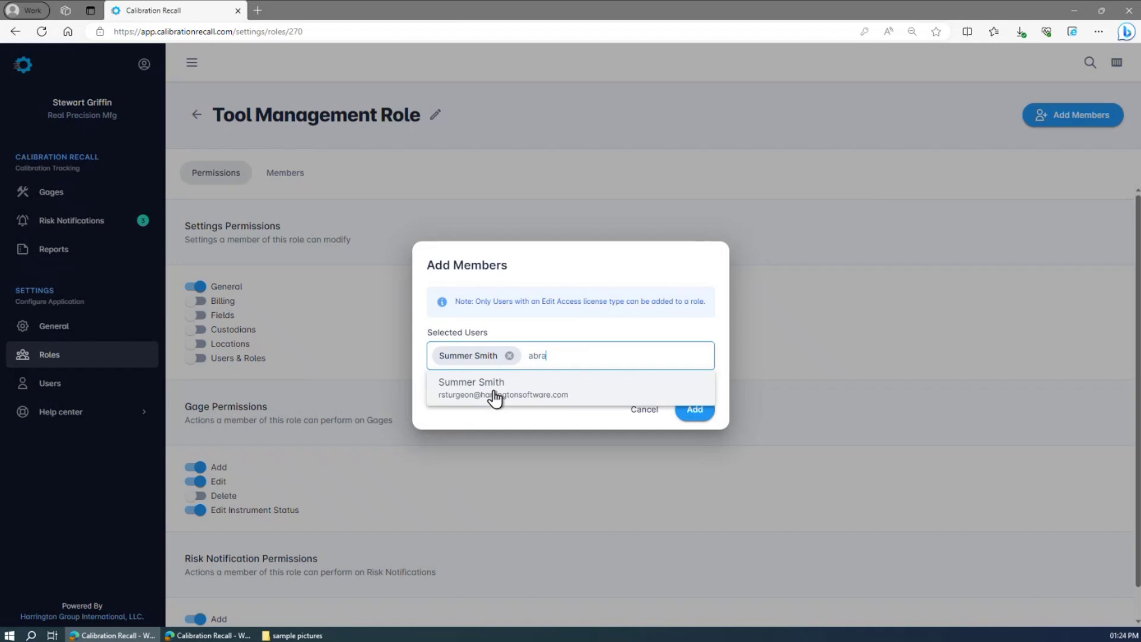
{"action": "type", "text": "h"}
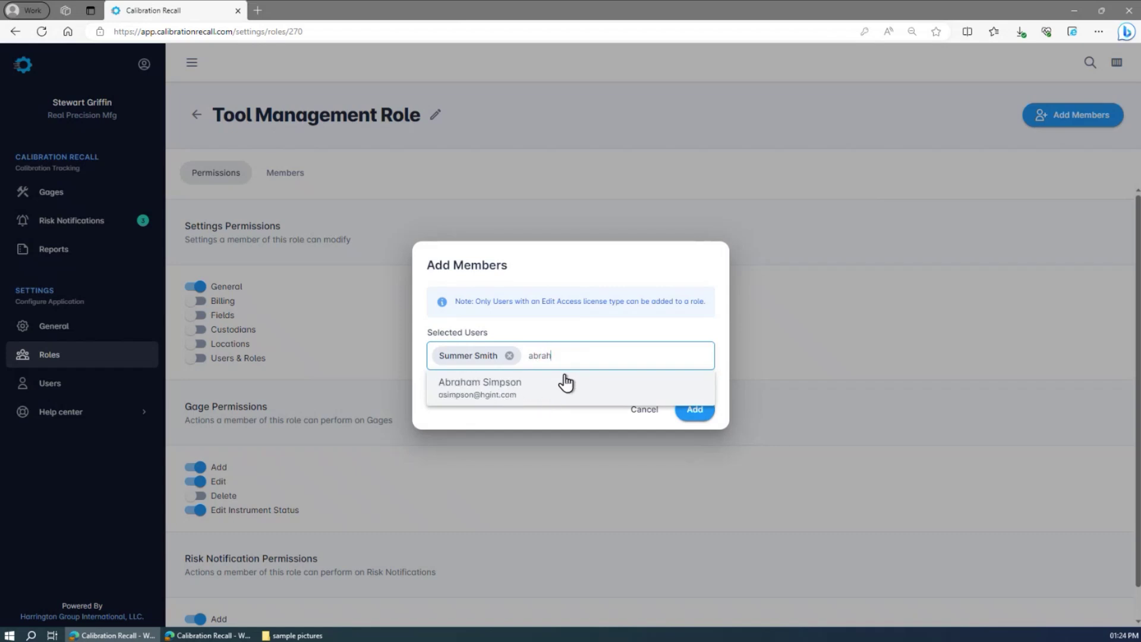
{"action": "left_click", "coordinate": [486, 386]}
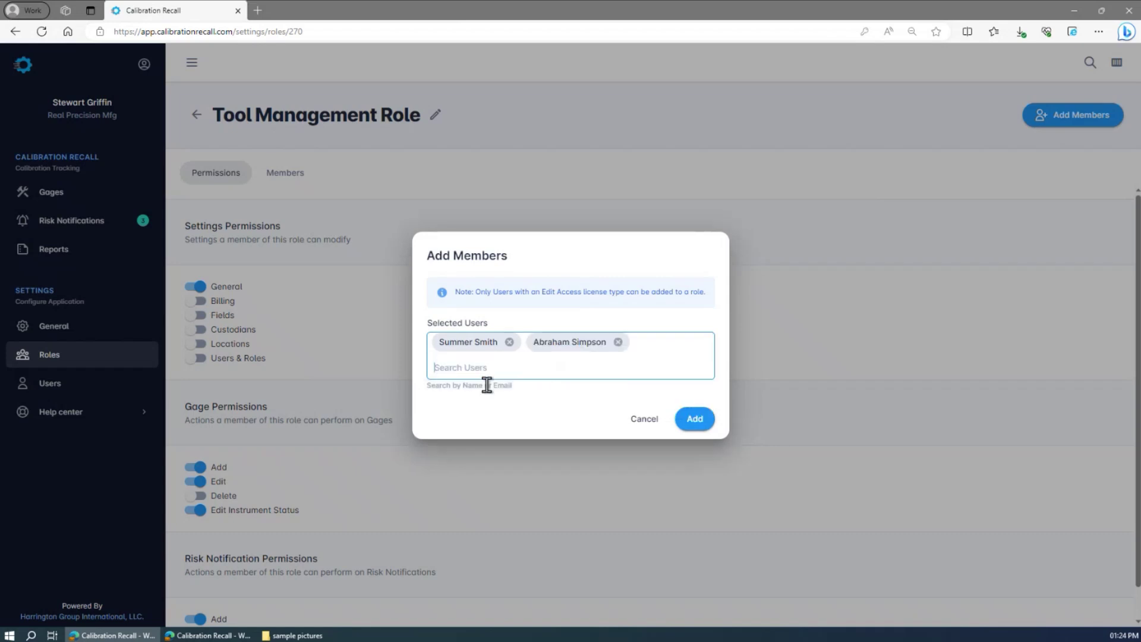
{"action": "left_click", "coordinate": [701, 427]}
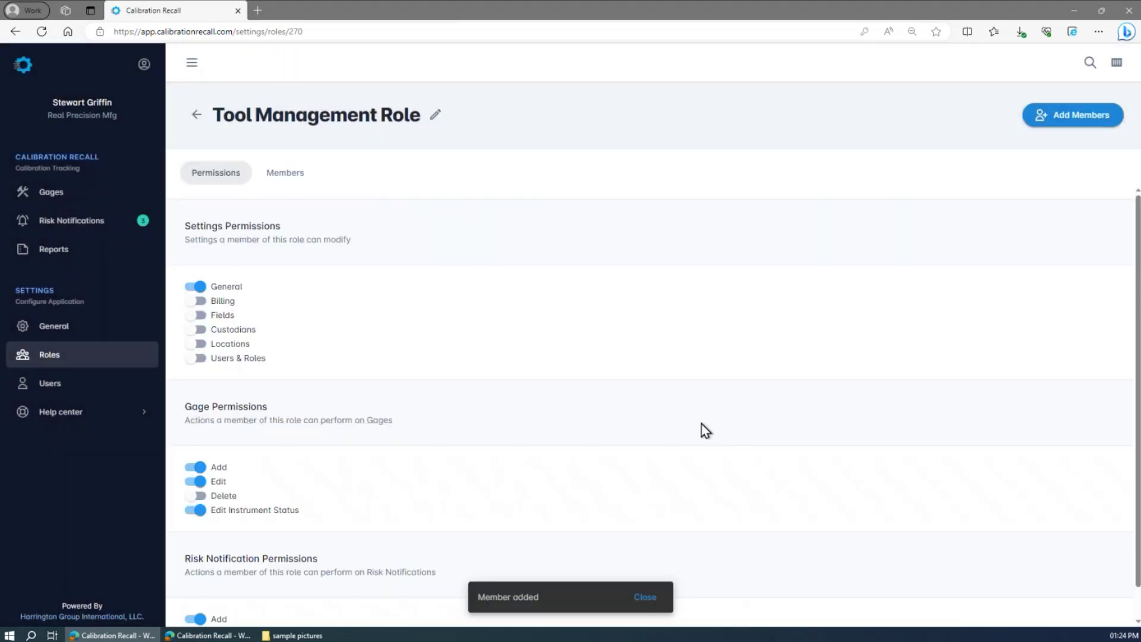
Step: Review the user list and the details and email notification settings of the signed-in user's profile
{"action": "left_click", "coordinate": [88, 396]}
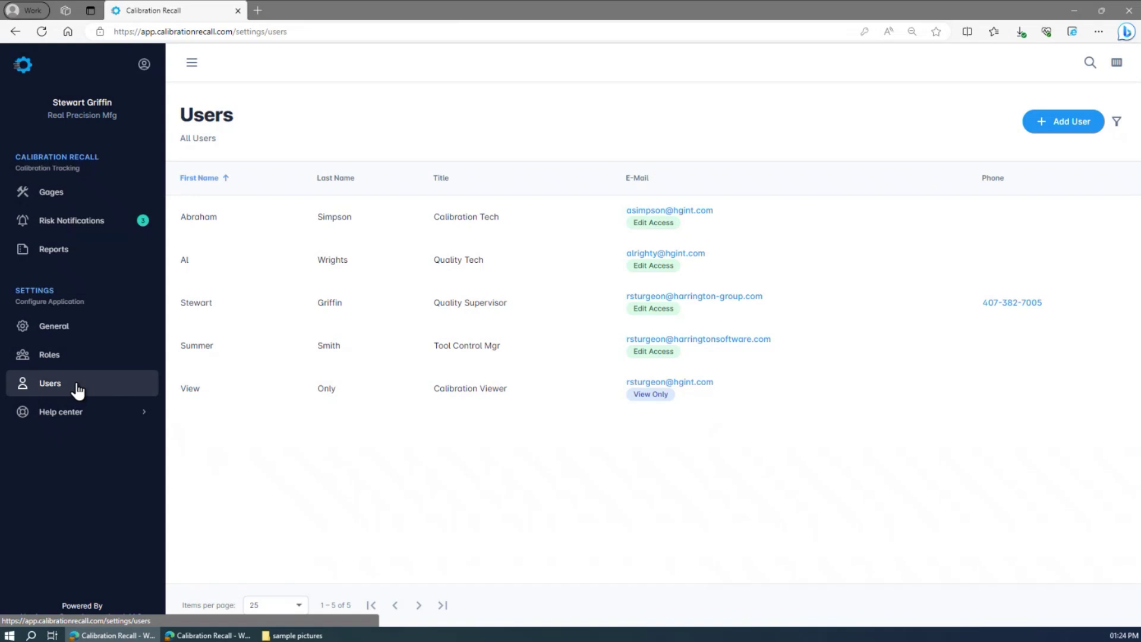
{"action": "left_click", "coordinate": [144, 66]}
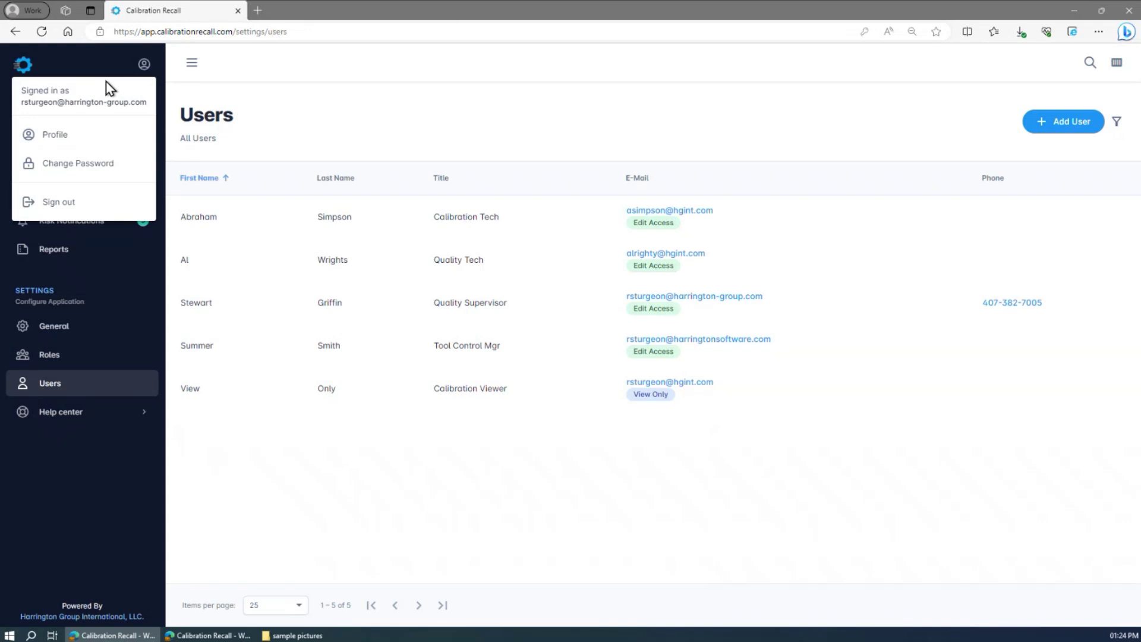
{"action": "left_click", "coordinate": [102, 144]}
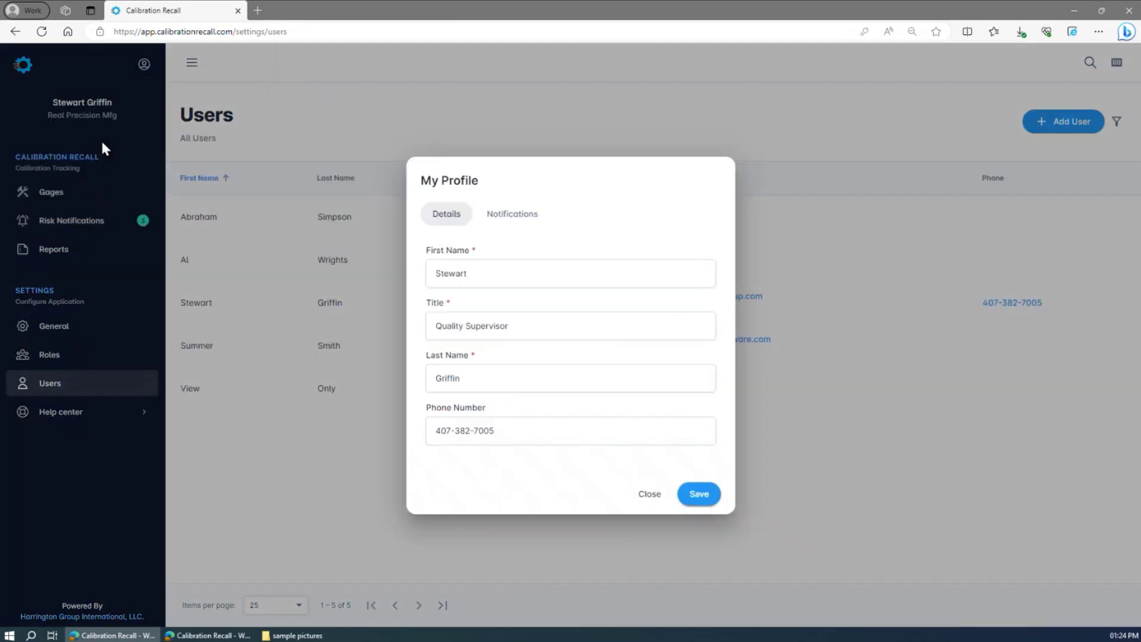
{"action": "left_click", "coordinate": [518, 219]}
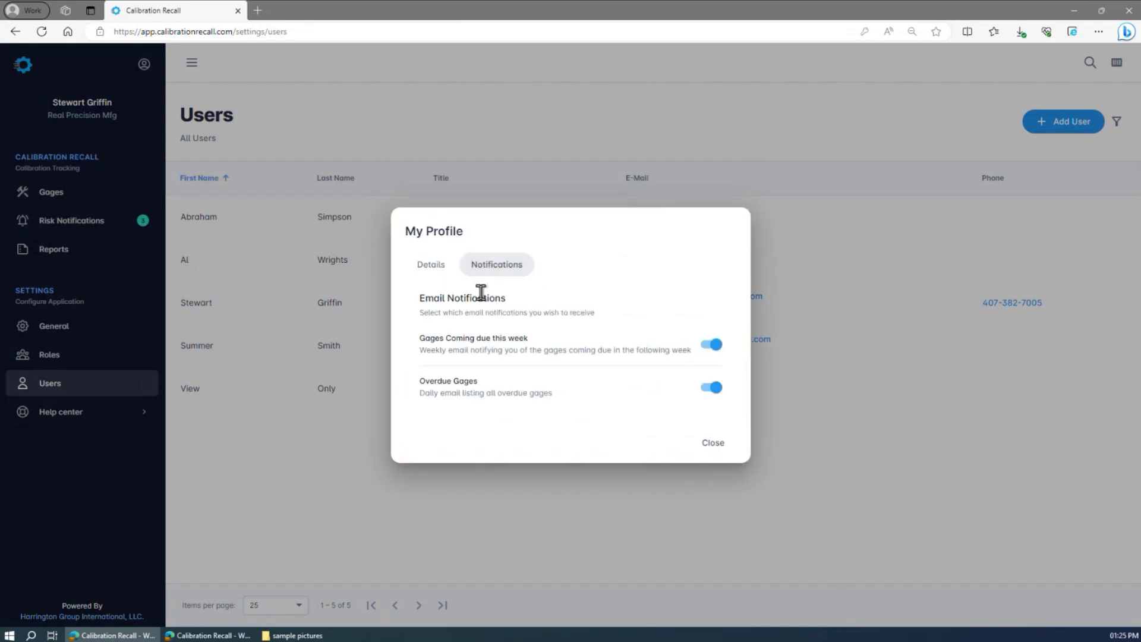
{"action": "left_click", "coordinate": [713, 447]}
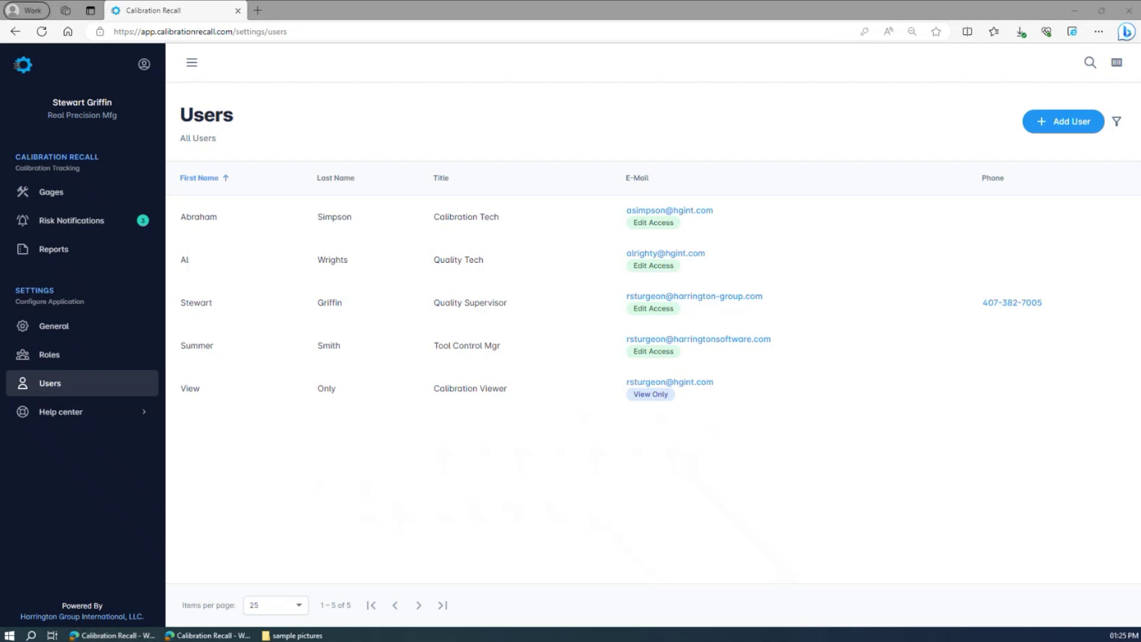
Step: Log in to the Calibration Recall migration tool and migrate the ExampleImport.mdb database from the Import folder
{"action": "left_click_drag", "start_coordinate": [158, 306], "coordinate": [283, 288]}
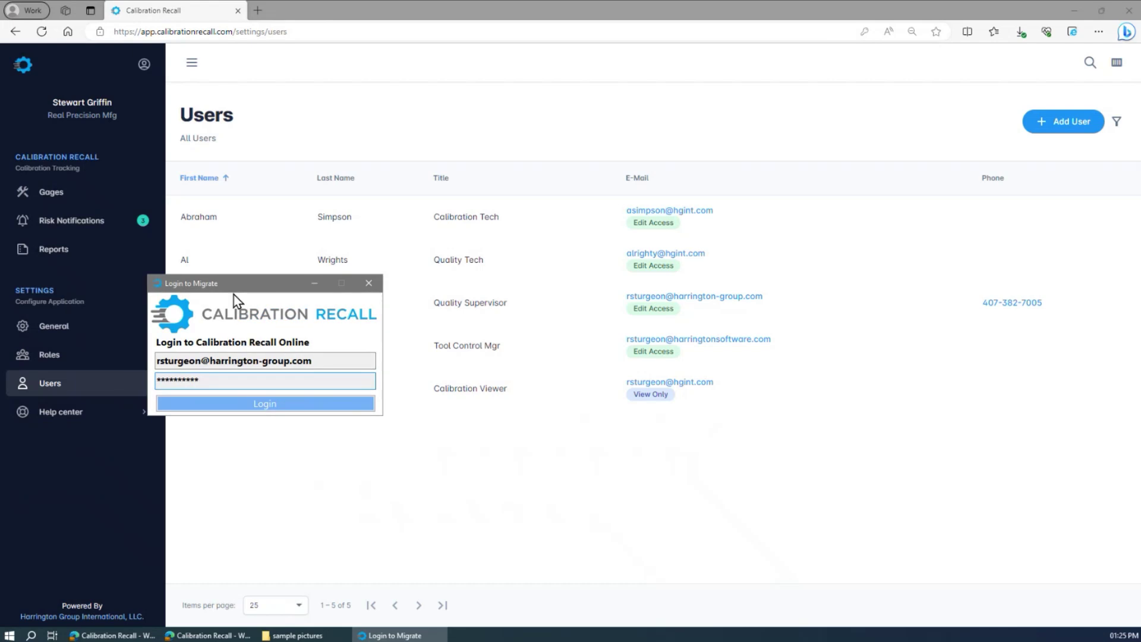
{"action": "left_click", "coordinate": [296, 409]}
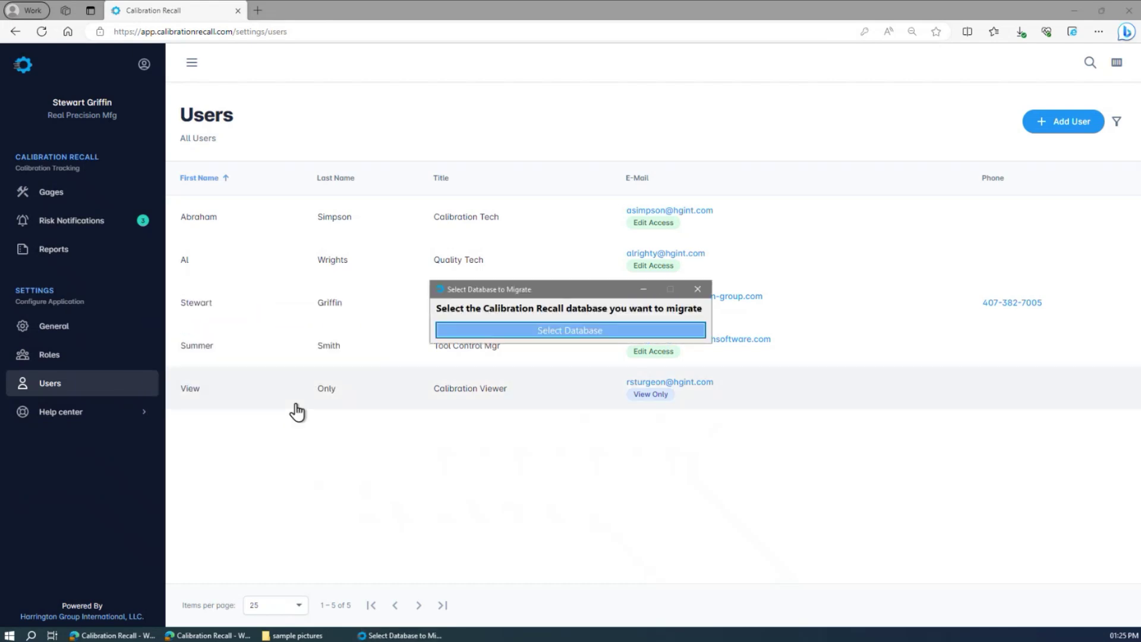
{"action": "left_click", "coordinate": [540, 336]}
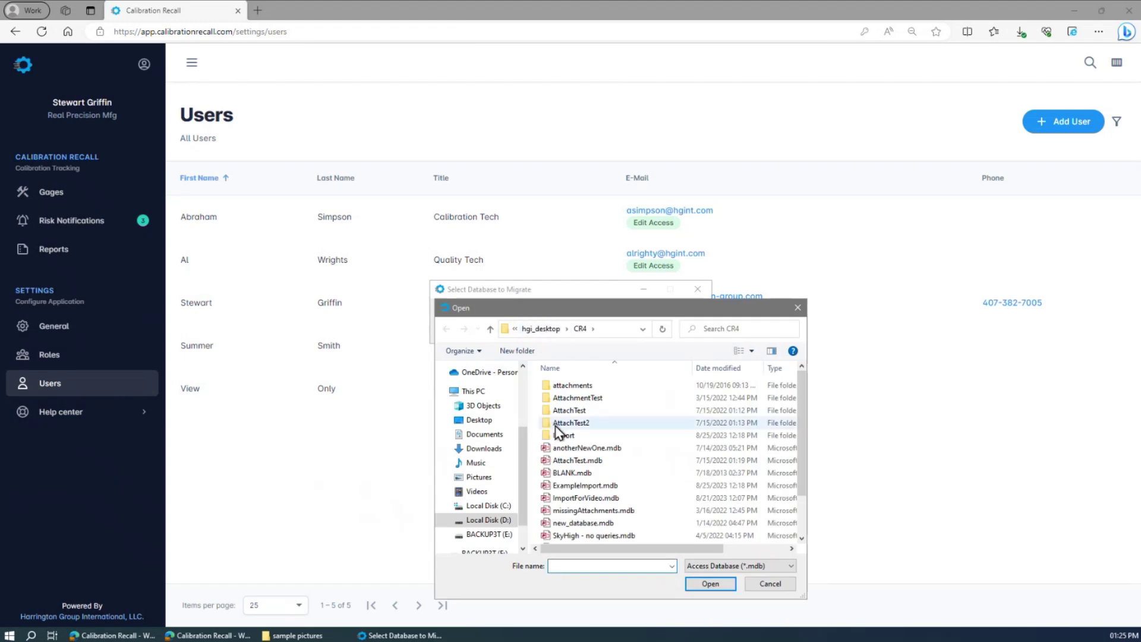
{"action": "double_click", "coordinate": [564, 437]}
{"action": "left_click", "coordinate": [588, 386]}
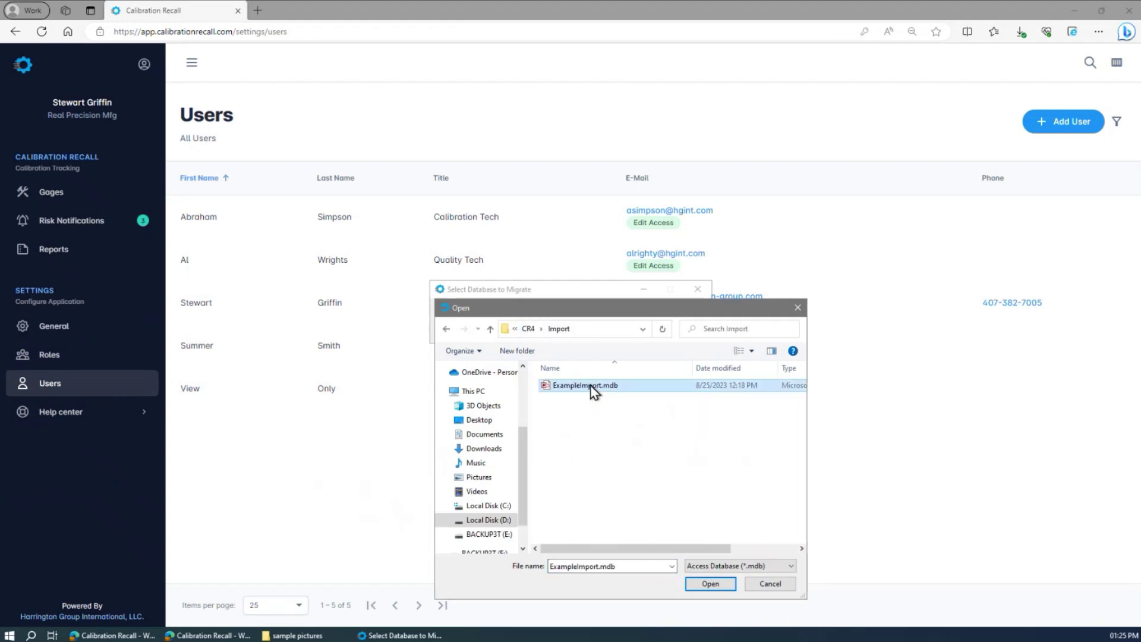
{"action": "left_click", "coordinate": [708, 584]}
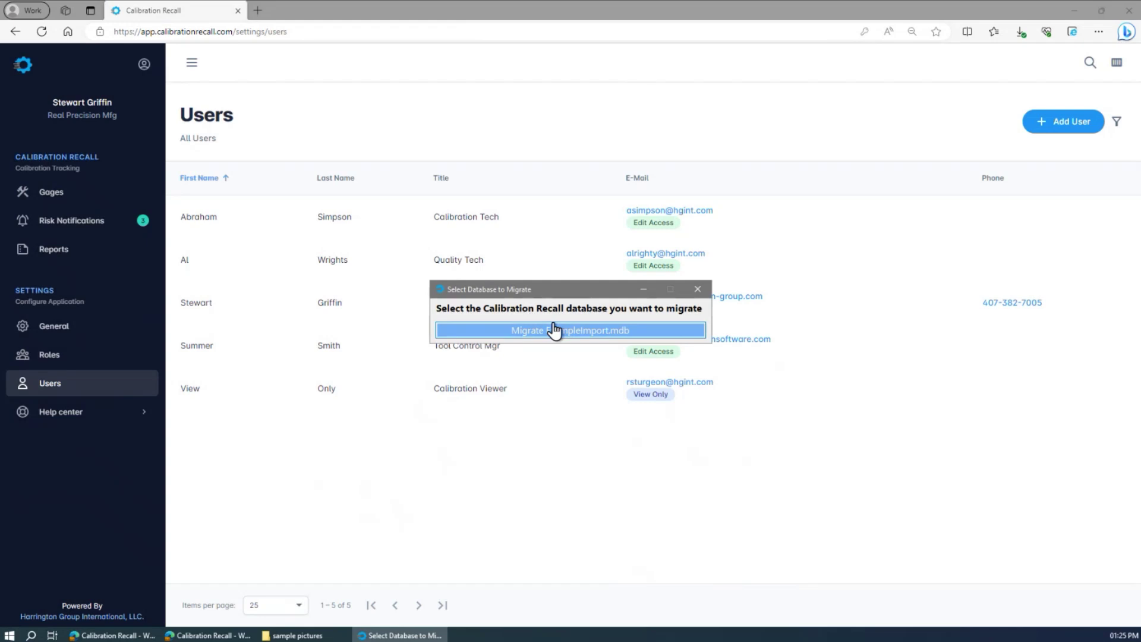
{"action": "left_click", "coordinate": [549, 330]}
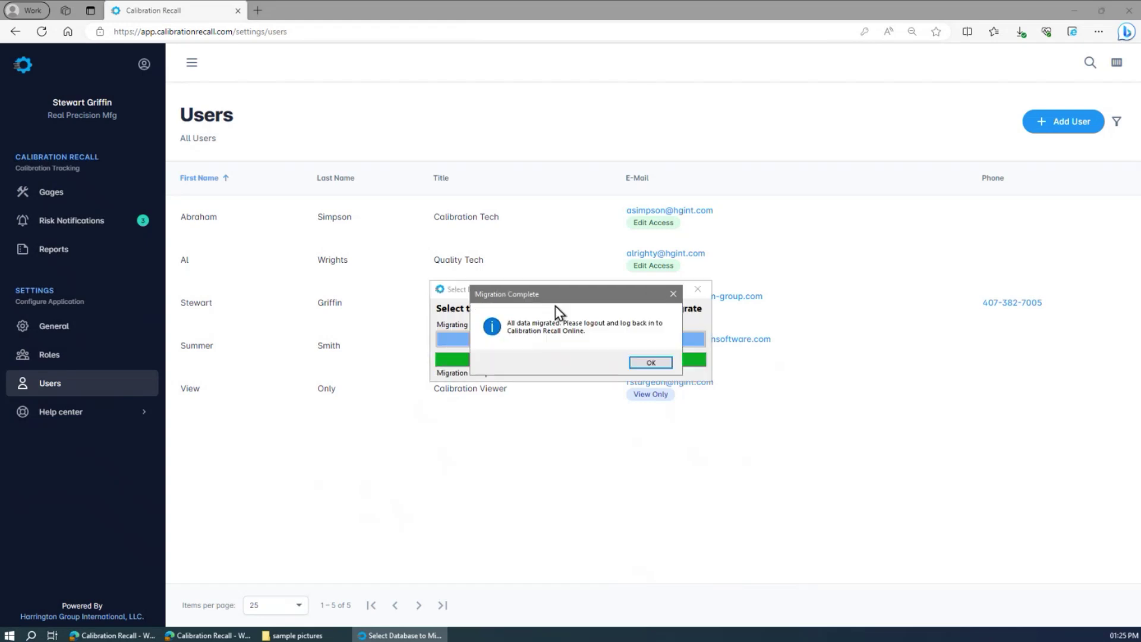
{"action": "left_click", "coordinate": [650, 363]}
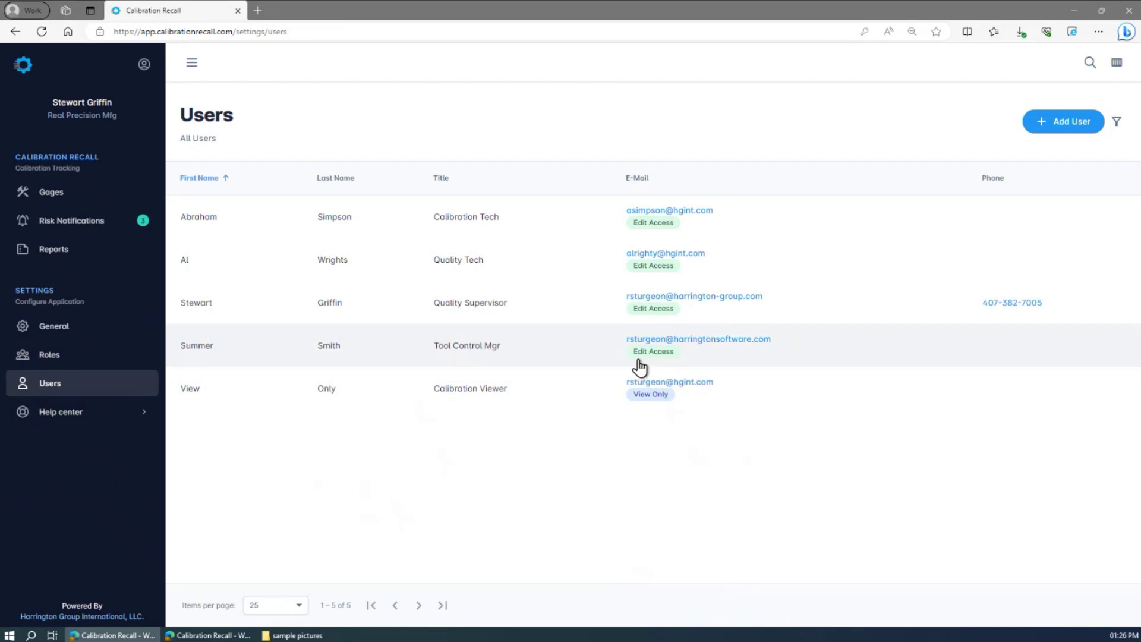
Step: Sign out of the account and back in, and select the Durometer Tester gage with Tool ID 0020
{"action": "left_click", "coordinate": [144, 70]}
{"action": "left_click", "coordinate": [76, 209]}
{"action": "left_click", "coordinate": [582, 386]}
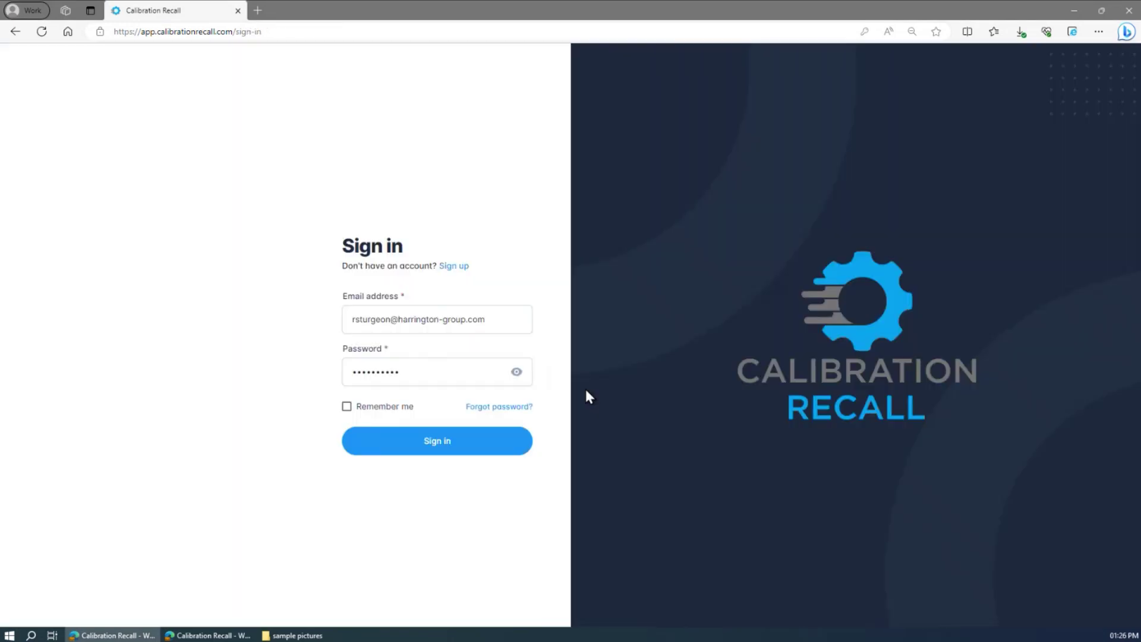
{"action": "left_click", "coordinate": [459, 447]}
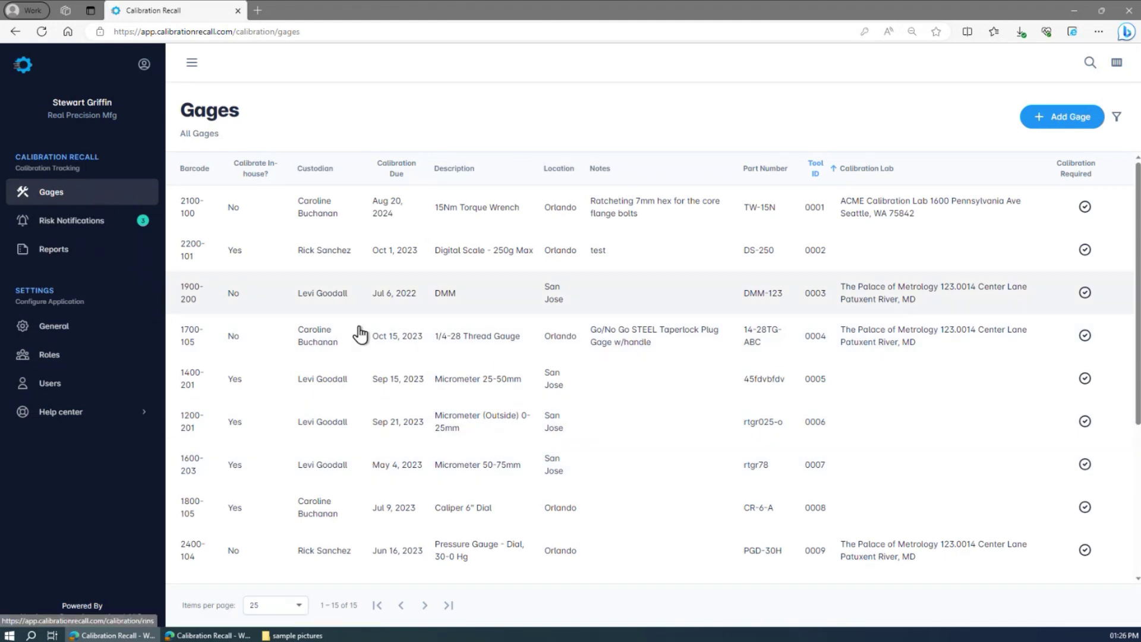
{"action": "scroll", "coordinate": [360, 309], "scroll_direction": "down", "scroll_amount": 5}
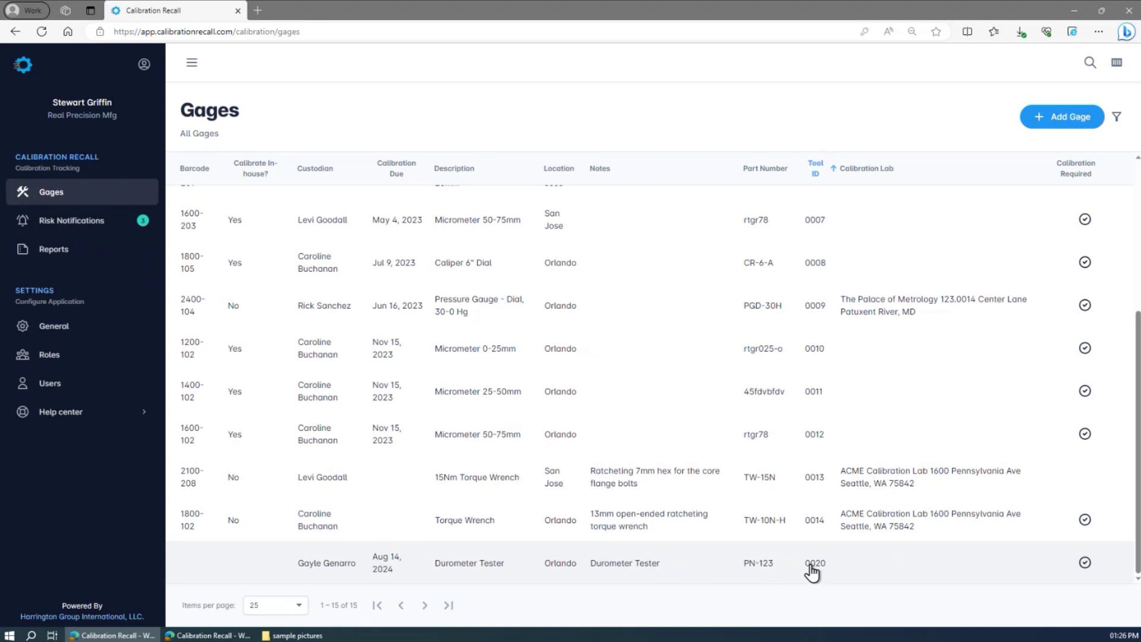
{"action": "left_click", "coordinate": [786, 564]}
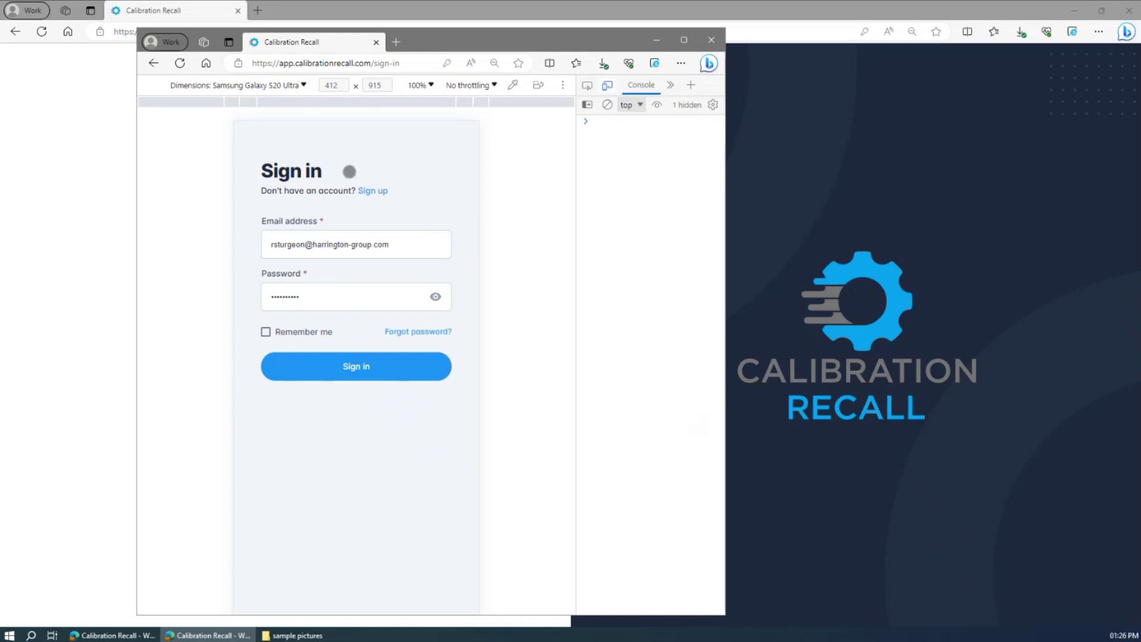
Step: Sign in to the account in the browser window emulating a Samsung Galaxy S20 Ultra
{"action": "left_click", "coordinate": [325, 247]}
{"action": "left_click", "coordinate": [410, 245]}
{"action": "left_click", "coordinate": [333, 289]}
{"action": "left_click", "coordinate": [355, 366]}
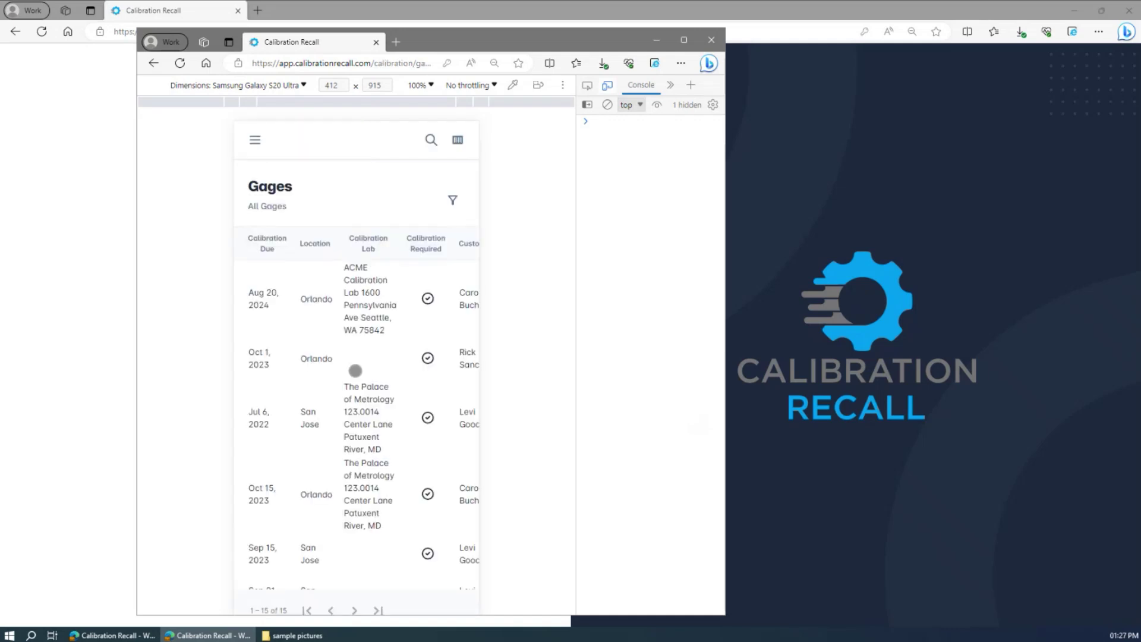
Step: Move the mobile-view browser window slightly up and look through the full list of gages down to its last entries and back
{"action": "left_click_drag", "start_coordinate": [514, 46], "coordinate": [516, 26]}
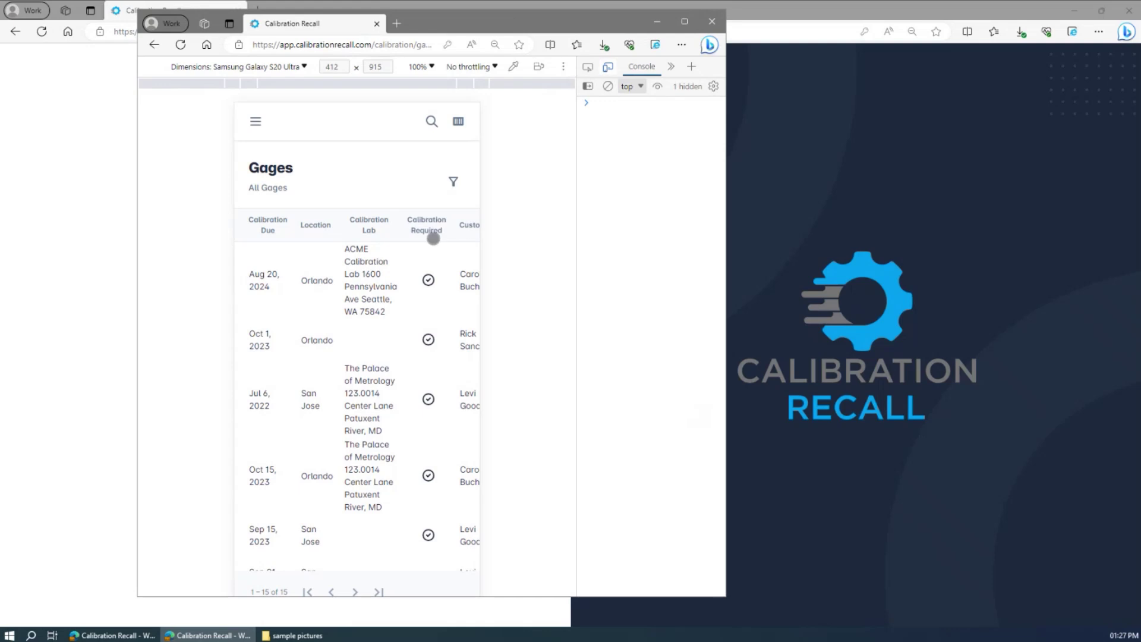
{"action": "scroll", "coordinate": [433, 239], "scroll_direction": "down", "scroll_amount": 2}
{"action": "scroll", "coordinate": [387, 348], "scroll_direction": "up", "scroll_amount": 1}
{"action": "scroll", "coordinate": [389, 351], "scroll_direction": "down", "scroll_amount": 1}
{"action": "scroll", "coordinate": [390, 351], "scroll_direction": "down", "scroll_amount": 10}
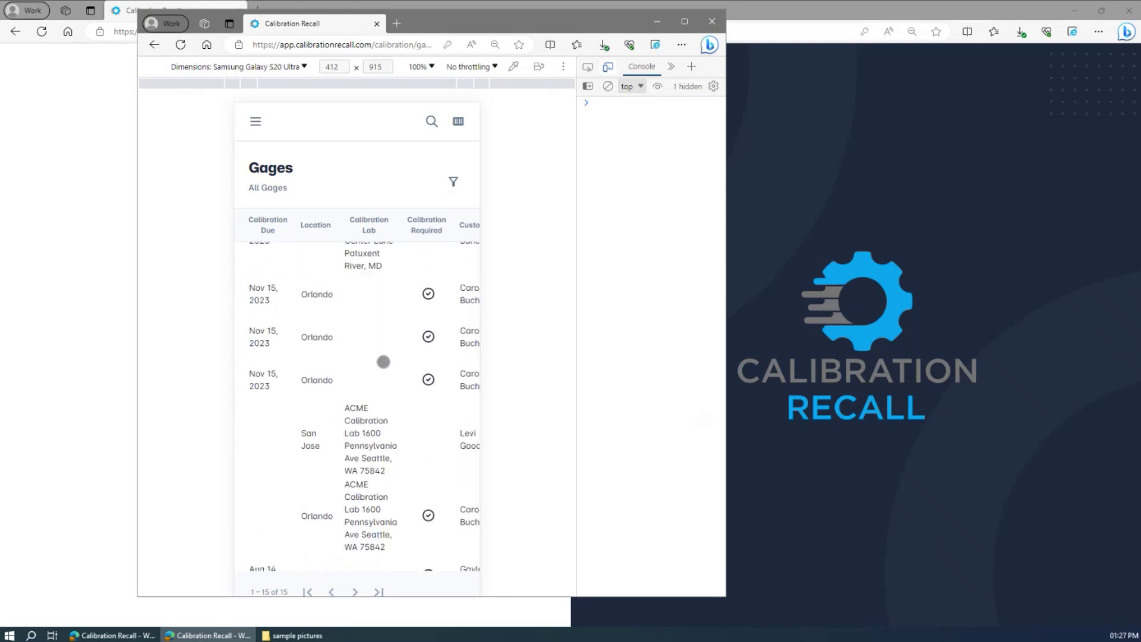
{"action": "scroll", "coordinate": [383, 360], "scroll_direction": "up", "scroll_amount": 8}
{"action": "scroll", "coordinate": [383, 363], "scroll_direction": "up", "scroll_amount": 1}
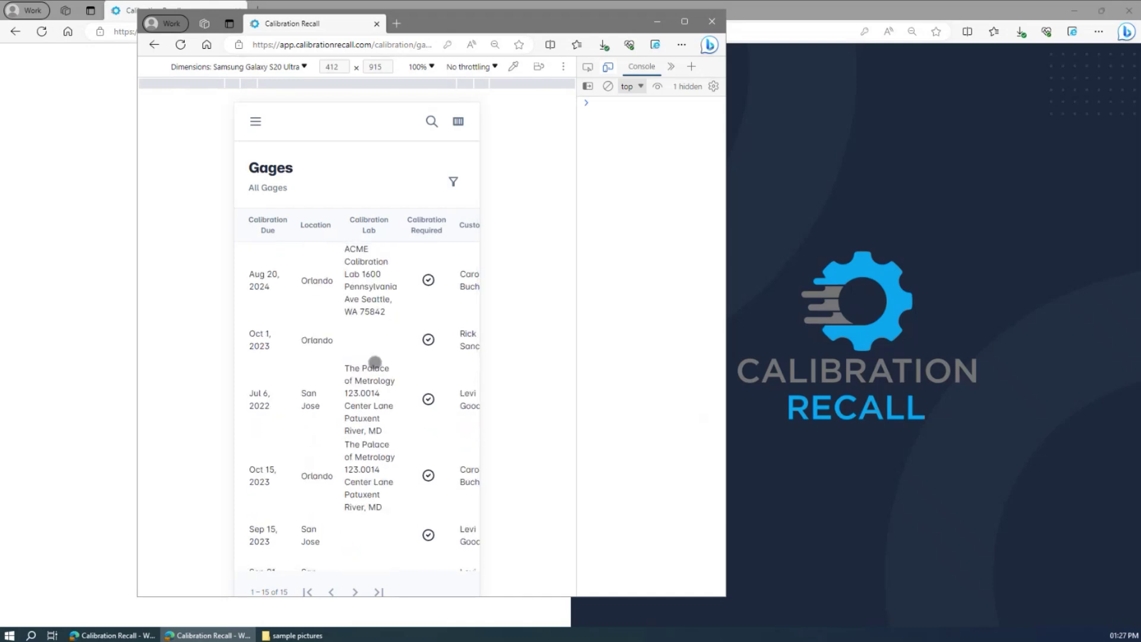
Step: View the details and instrument certificate of gage 0003, and open the list of all risk notifications
{"action": "left_click", "coordinate": [355, 401]}
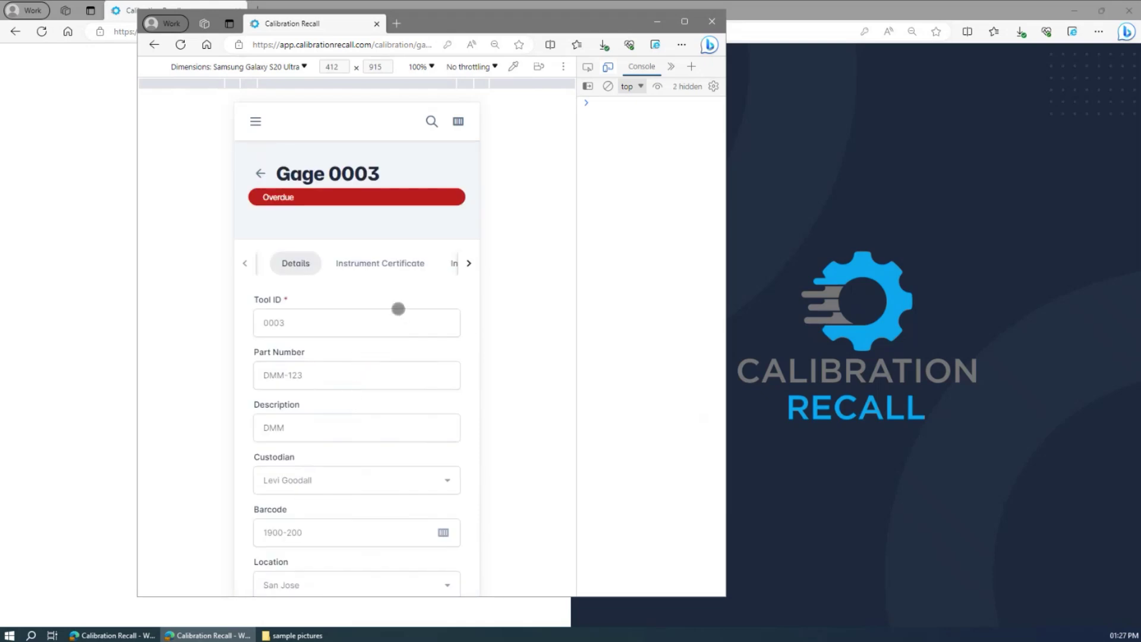
{"action": "left_click", "coordinate": [374, 264]}
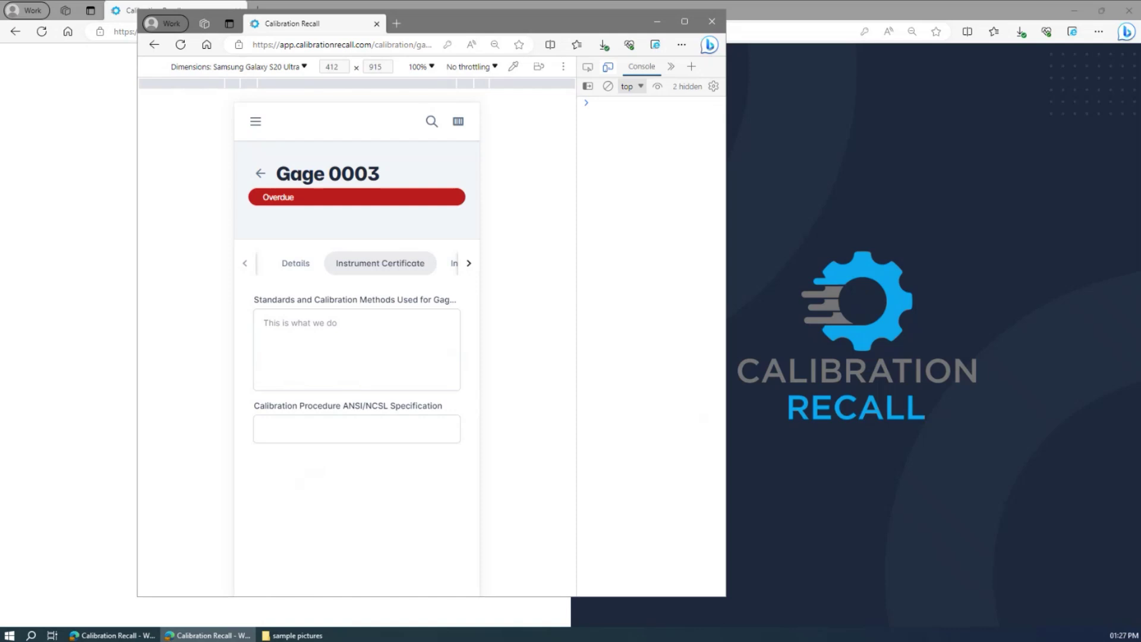
{"action": "left_click", "coordinate": [255, 121]}
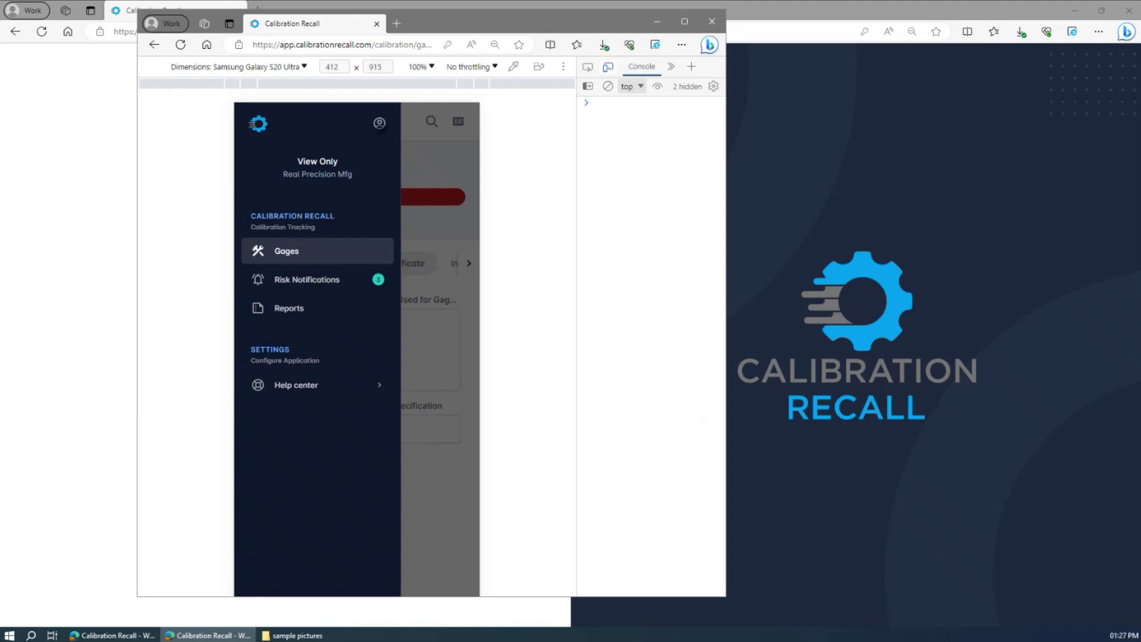
{"action": "left_click", "coordinate": [277, 279]}
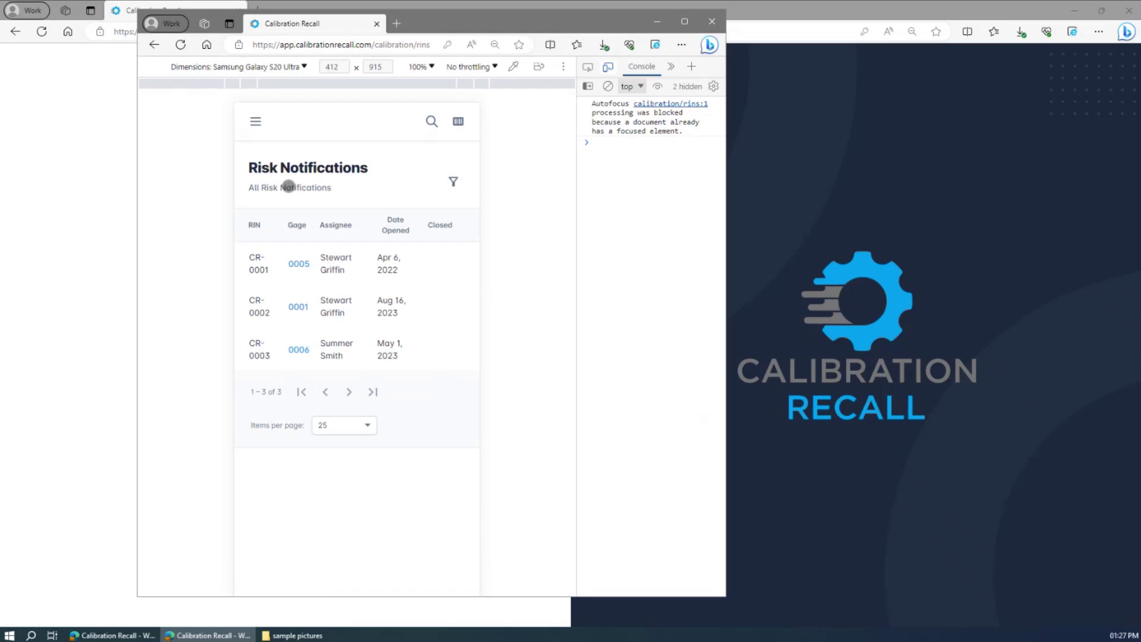